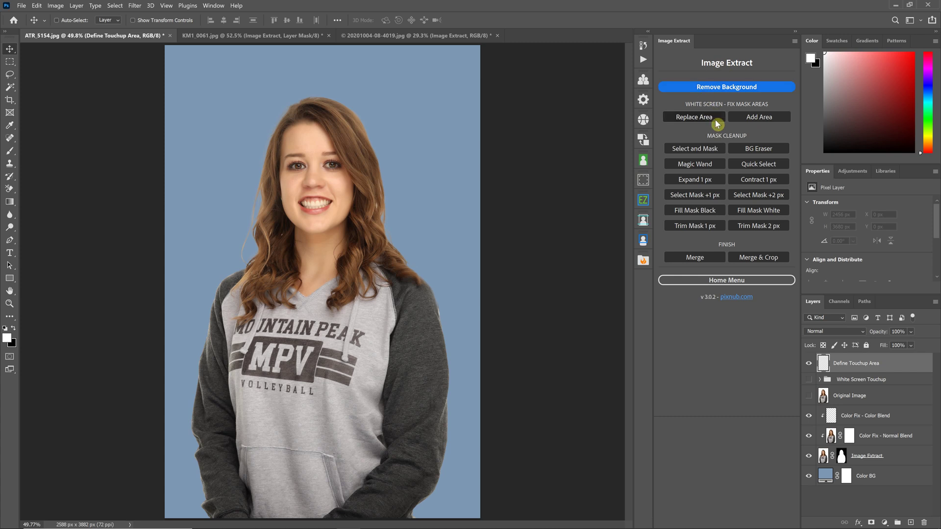
# Step: Select BG Eraser in the Image Extract panel to erase leftovers on the Image Extract layer
pyautogui.click(760, 149)
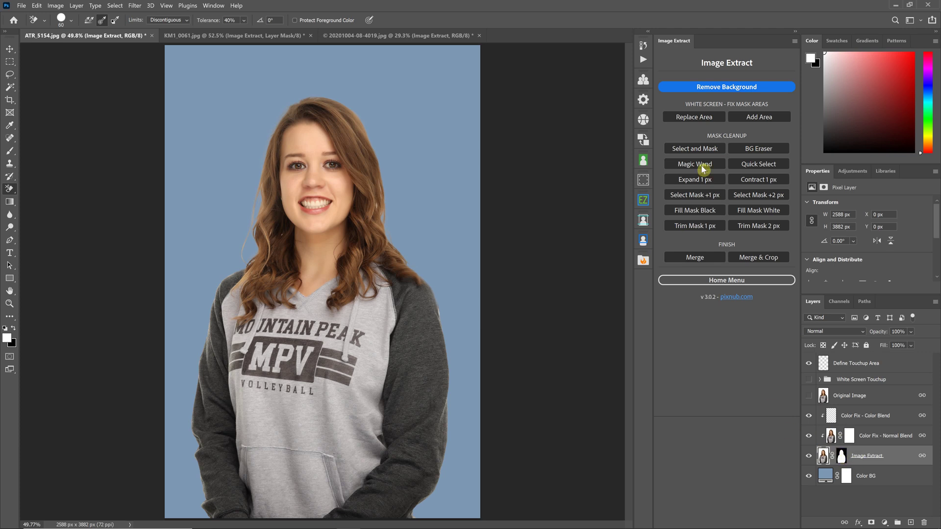
pyautogui.click(769, 147)
pyautogui.click(824, 456)
pyautogui.click(736, 151)
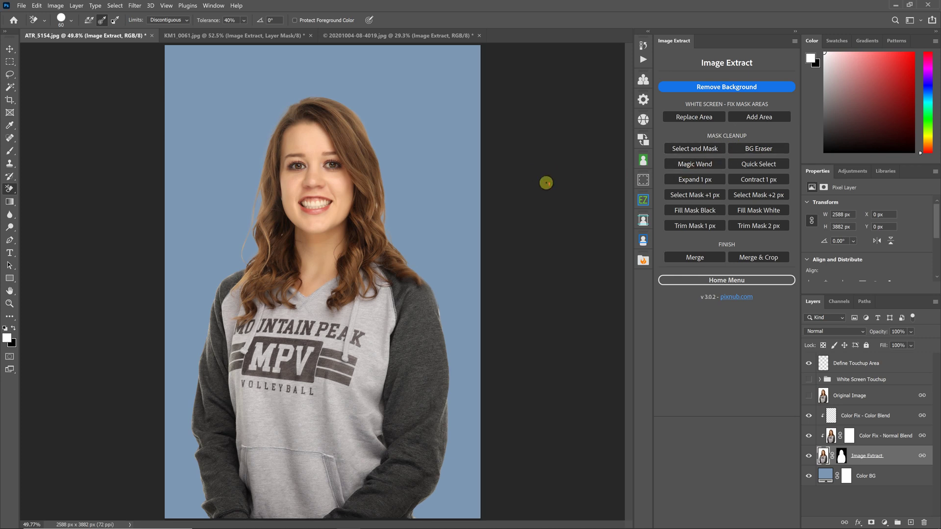
# Step: Zoom the portrait to 100% and return to the ATR_5154.jpg document to inspect hair edges
pyautogui.hotkey('ctrl', '1')
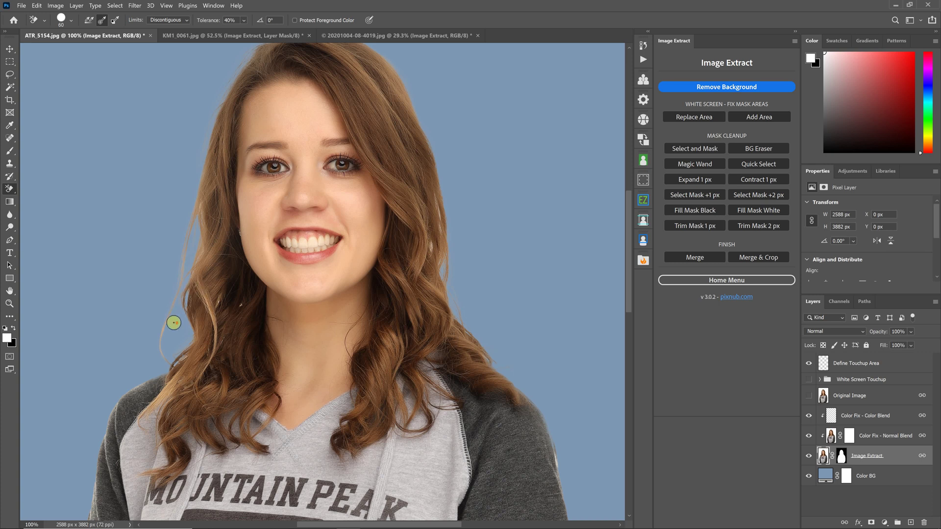
pyautogui.scroll(1, 174, 323)
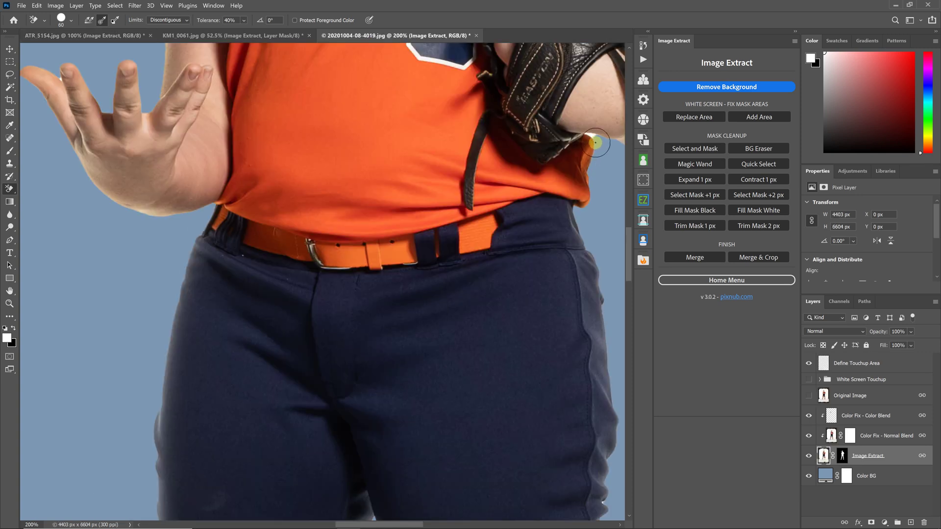
pyautogui.scroll(1, 89, 195)
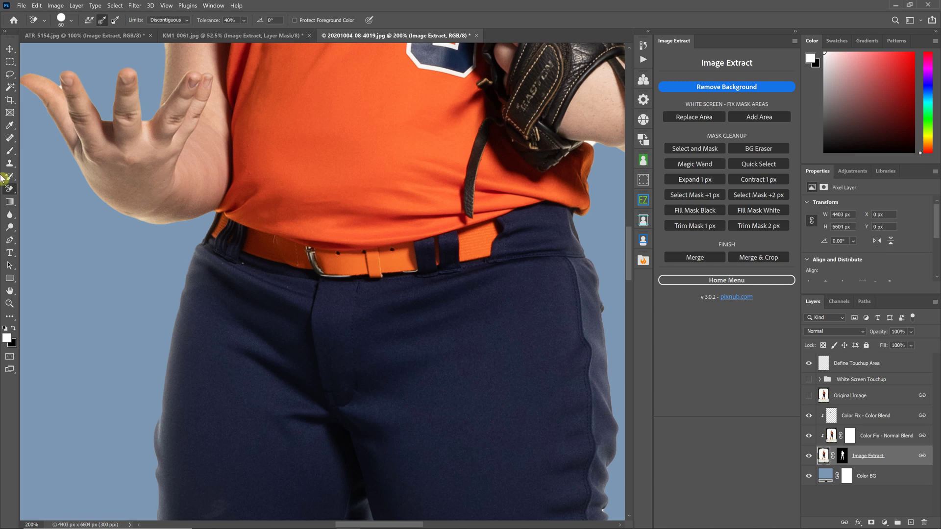
pyautogui.scroll(3, 64, 137)
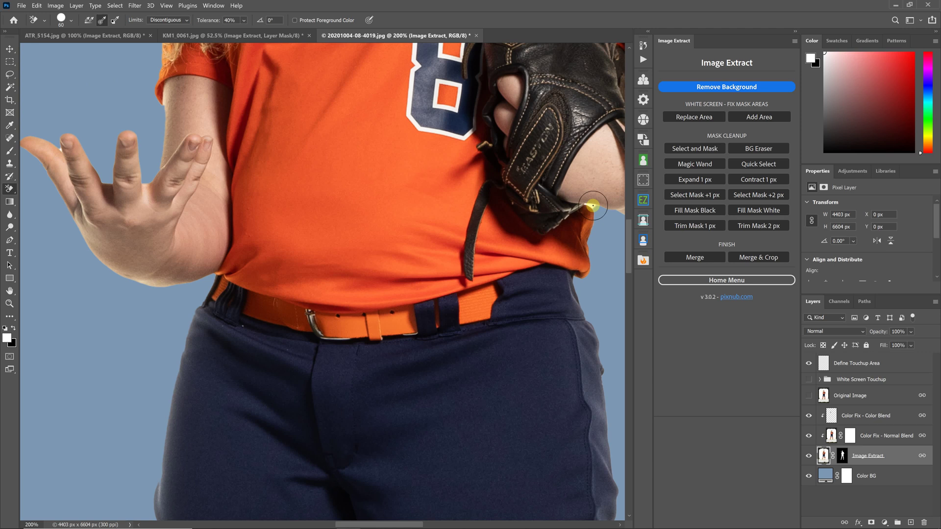
pyautogui.click(98, 36)
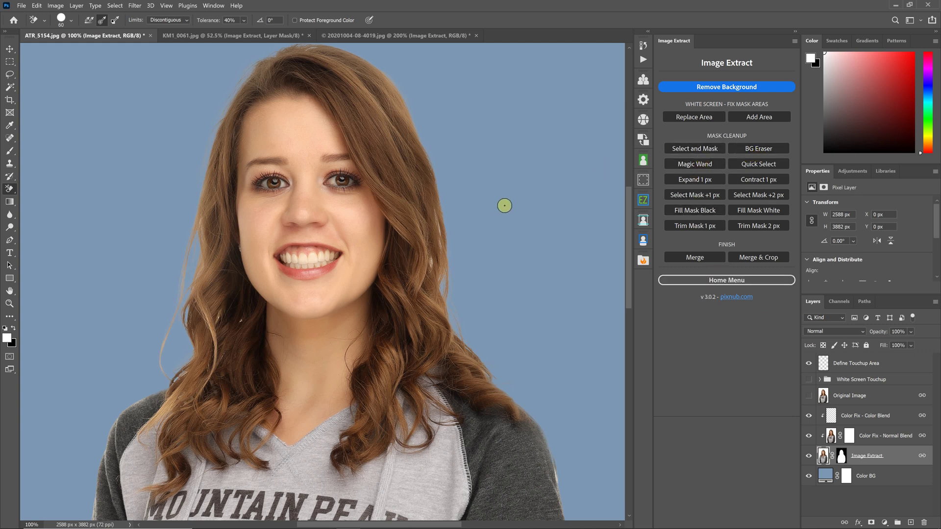
pyautogui.scroll(-1, 504, 213)
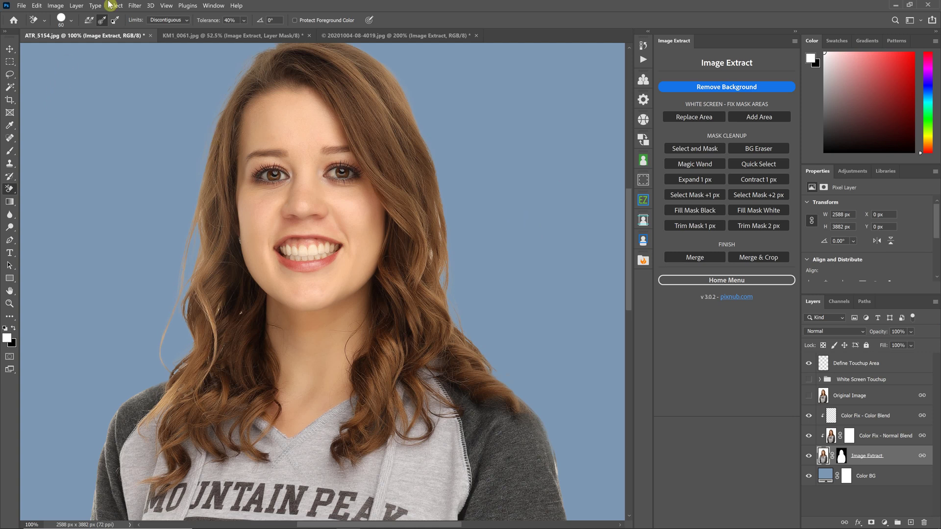
pyautogui.scroll(-1, 110, 7)
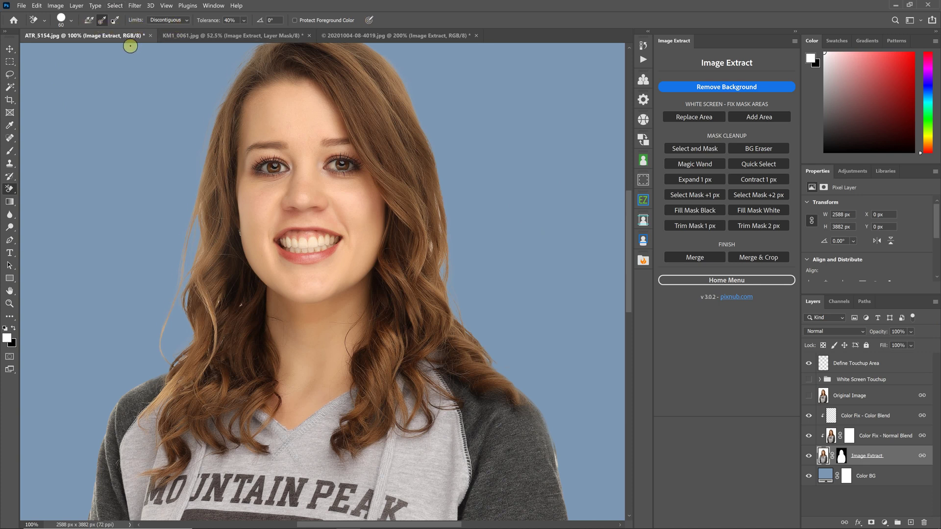
# Step: Set eraser Sampling to Once, Limits Discontiguous, Tolerance 40%, and show the Original Image layer
pyautogui.click(102, 20)
pyautogui.click(178, 20)
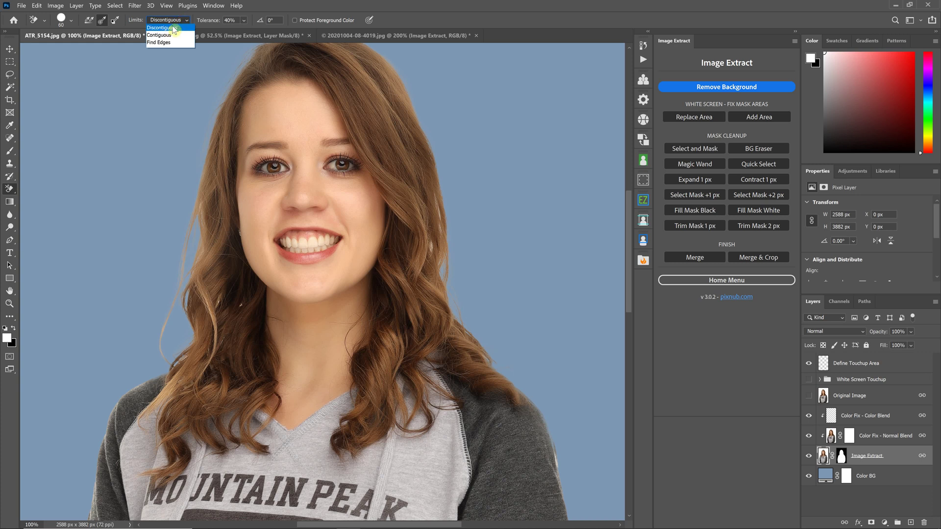
pyautogui.click(268, 6)
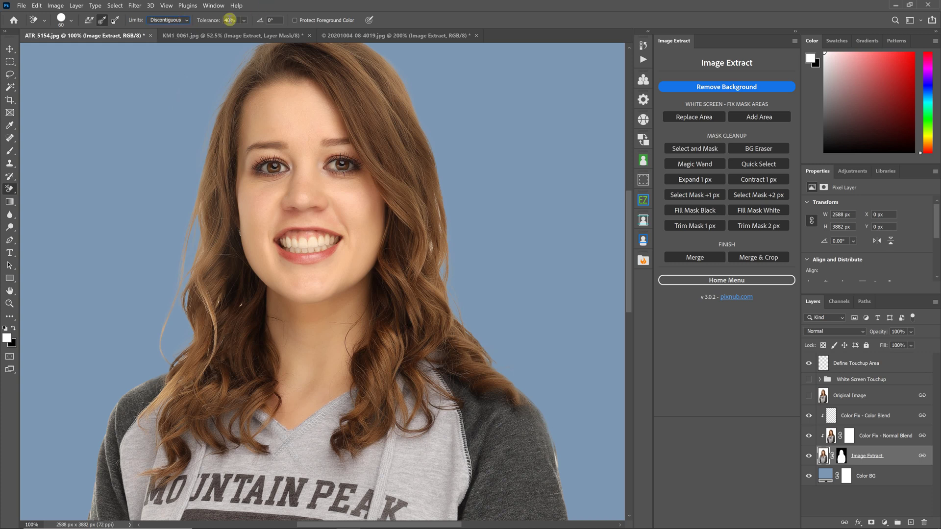
pyautogui.click(217, 19)
pyautogui.moveTo(216, 20); pyautogui.dragTo(228, 20)
pyautogui.click(809, 400)
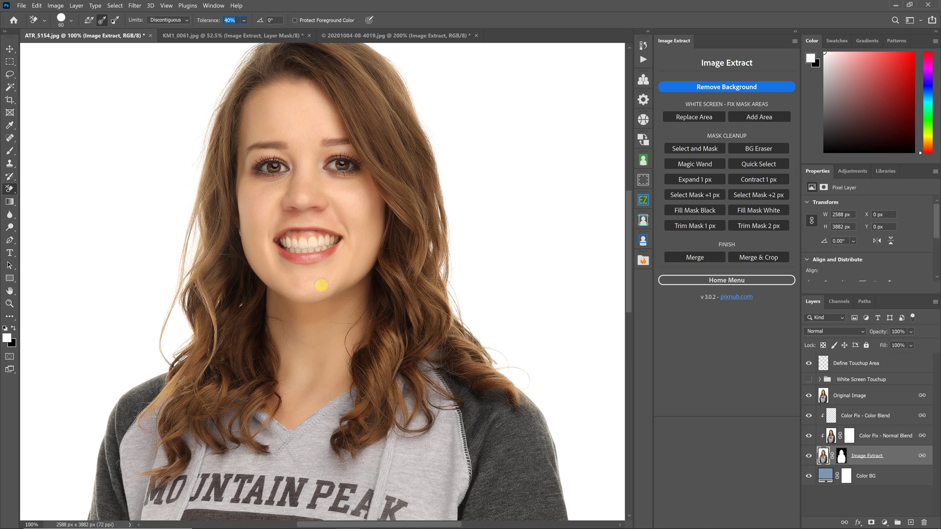
# Step: Hide the Original Image layer to see the cut-out on the blue Color BG again
pyautogui.click(809, 400)
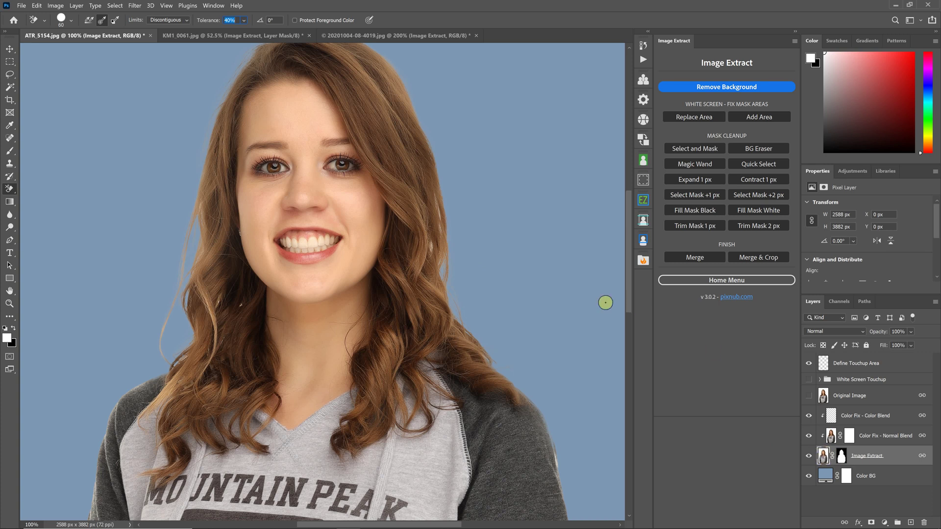
# Step: Test a Background Eraser stroke along the right hair edge, then zoom to 200%
pyautogui.moveTo(447, 251)
pyautogui.mouseDown()
pyautogui.moveTo(432, 241)
pyautogui.moveTo(438, 202)
pyautogui.moveTo(437, 252)
pyautogui.mouseUp()
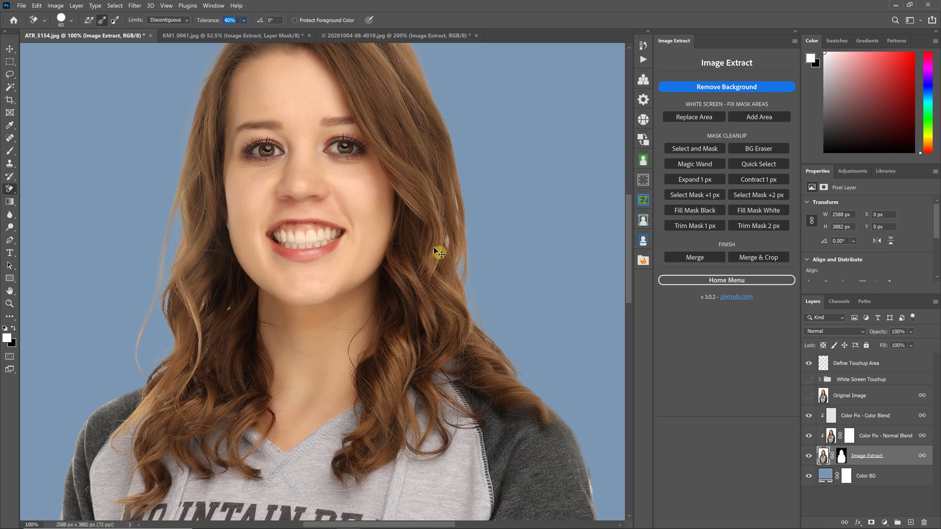
pyautogui.moveTo(437, 252); pyautogui.dragTo(319, 280)
pyautogui.hotkey('ctrl', '+')
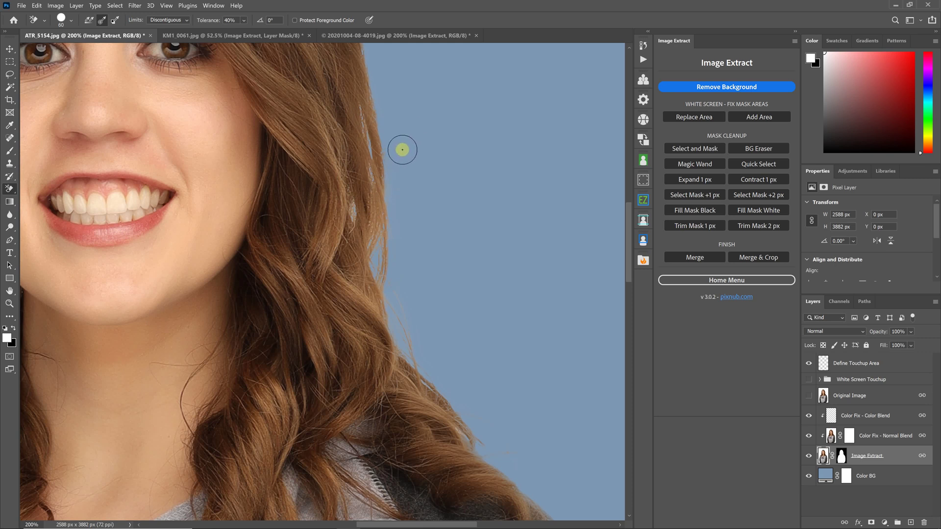
pyautogui.moveTo(352, 203); pyautogui.dragTo(353, 222)
pyautogui.click(90, 22)
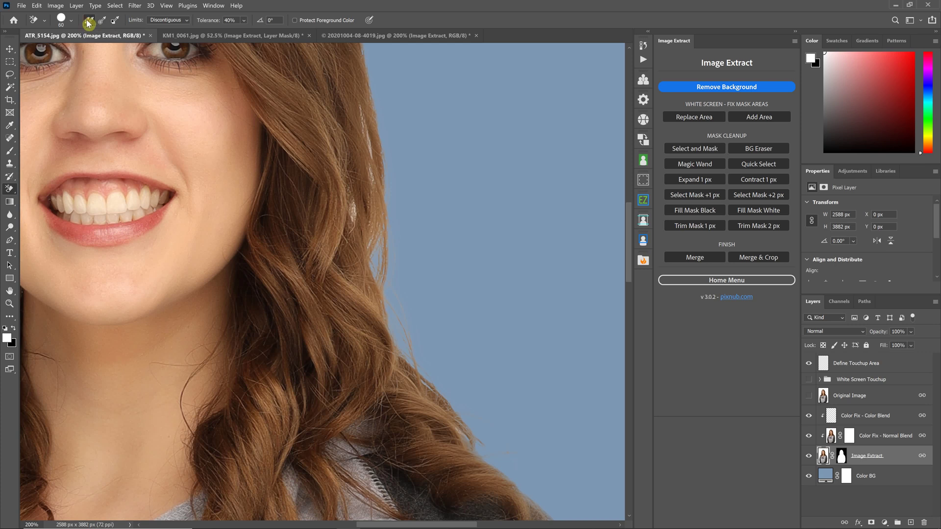
pyautogui.moveTo(372, 177)
pyautogui.mouseDown()
pyautogui.moveTo(404, 189)
pyautogui.moveTo(343, 178)
pyautogui.moveTo(310, 153)
pyautogui.moveTo(303, 159)
pyautogui.moveTo(363, 239)
pyautogui.moveTo(366, 212)
pyautogui.moveTo(406, 201)
pyautogui.mouseUp()
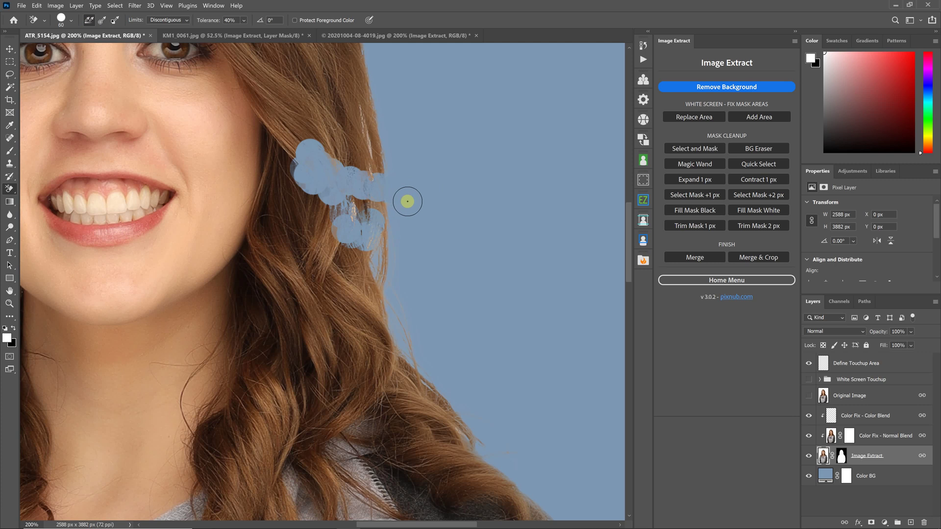
pyautogui.click(372, 188)
pyautogui.moveTo(371, 191)
pyautogui.mouseDown()
pyautogui.moveTo(362, 168)
pyautogui.moveTo(367, 187)
pyautogui.moveTo(310, 167)
pyautogui.moveTo(343, 219)
pyautogui.moveTo(369, 231)
pyautogui.moveTo(309, 156)
pyautogui.moveTo(375, 226)
pyautogui.moveTo(374, 246)
pyautogui.moveTo(365, 241)
pyautogui.mouseUp()
pyautogui.hotkey('ctrl', 'z')
pyautogui.hotkey('ctrl', 'z')
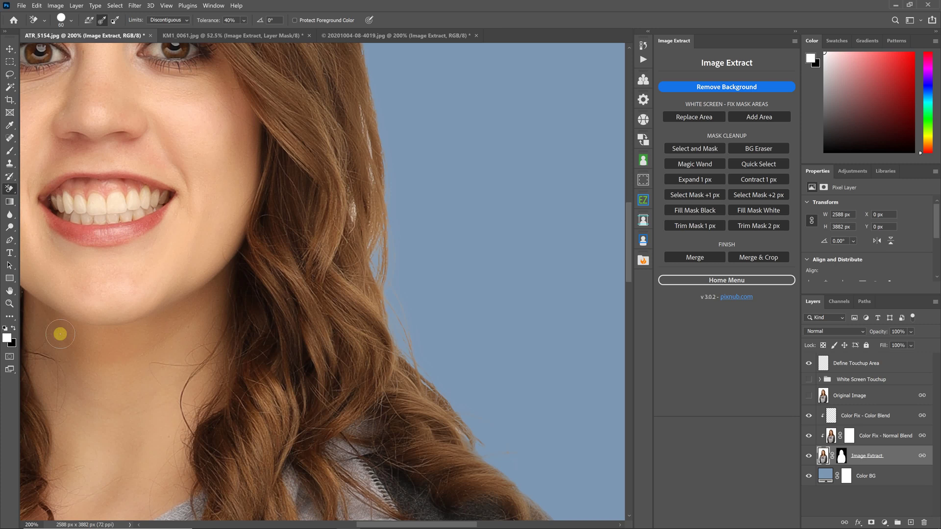
# Step: Set eraser Sampling to Once and raise Tolerance to 100%
pyautogui.click(102, 20)
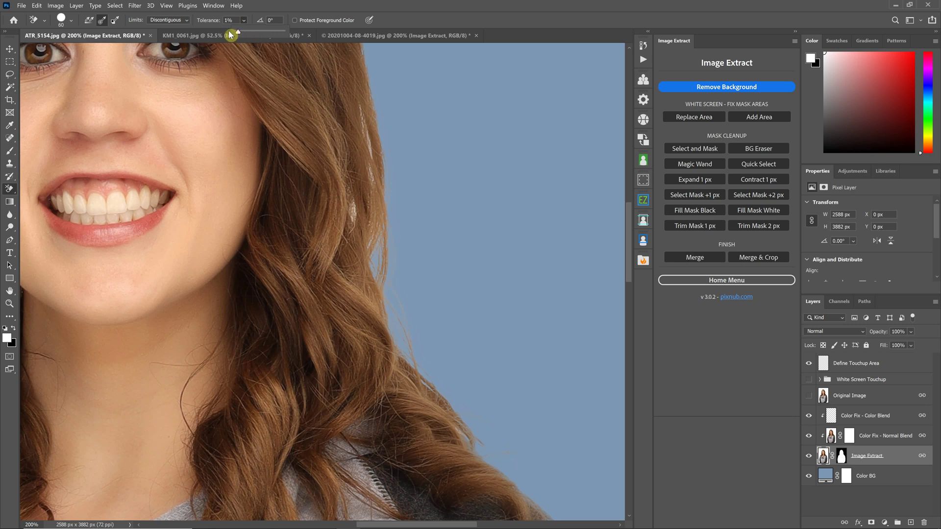
pyautogui.moveTo(229, 30); pyautogui.dragTo(230, 30)
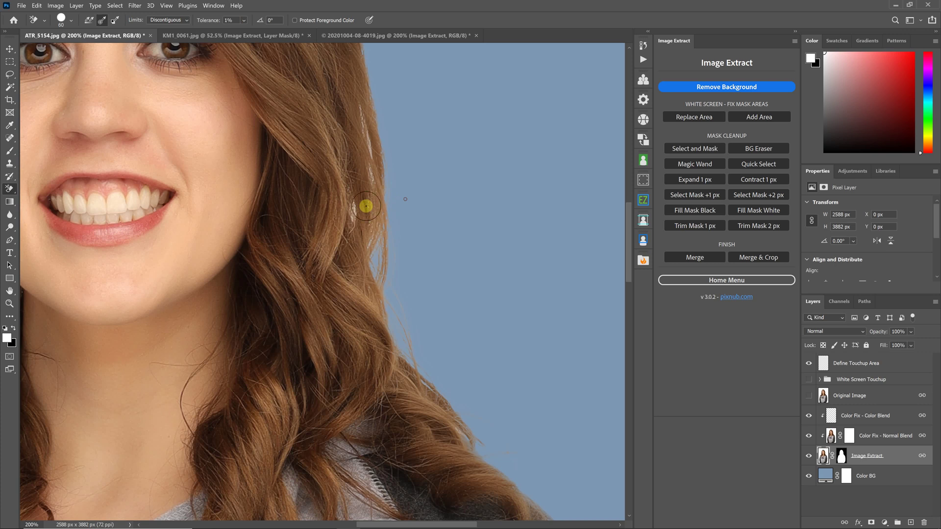
pyautogui.click(244, 22)
pyautogui.moveTo(281, 32)
pyautogui.mouseDown()
pyautogui.moveTo(316, 37)
pyautogui.moveTo(463, 142)
pyautogui.moveTo(455, 17)
pyautogui.mouseUp()
# Step: Erase the white fringe along the lower and upper hair edges
pyautogui.moveTo(396, 204); pyautogui.dragTo(356, 221)
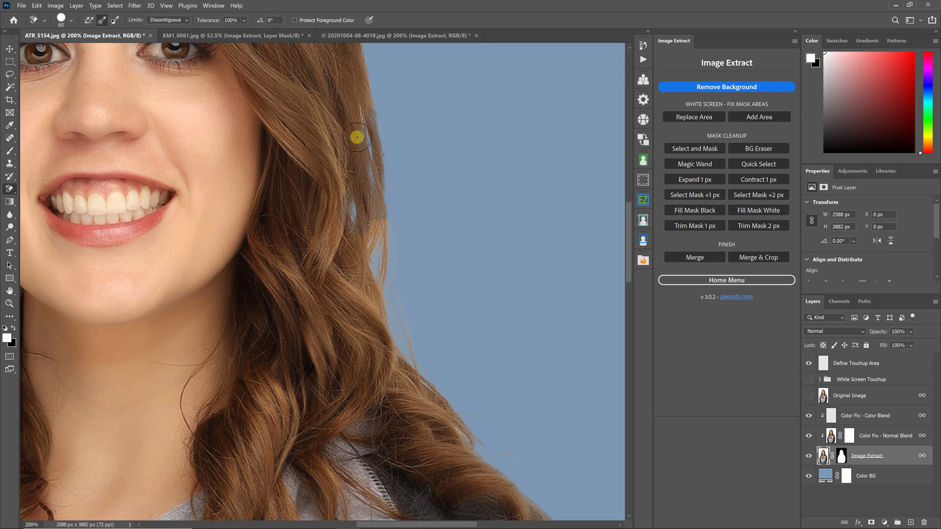
pyautogui.moveTo(372, 118); pyautogui.dragTo(370, 141)
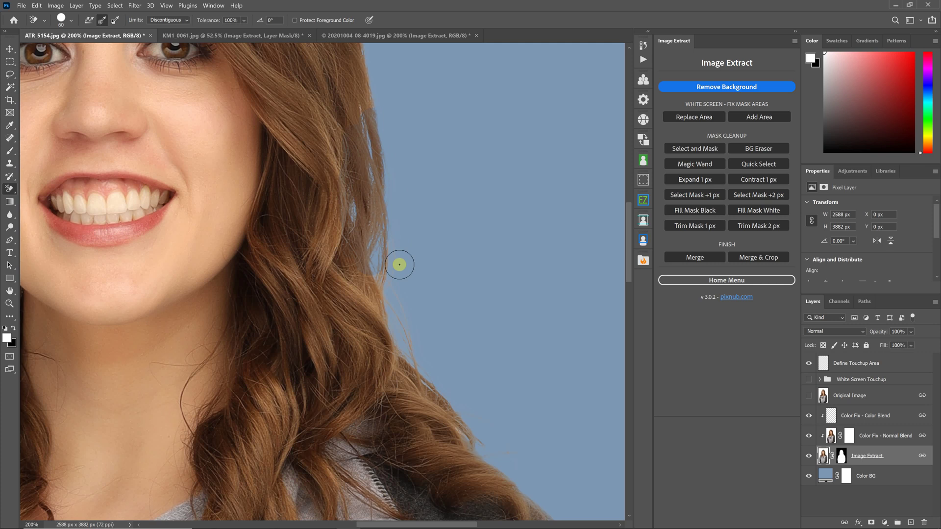
pyautogui.click(232, 19)
# Step: Set eraser Tolerance back to 40% and dab away background beside the hair
pyautogui.write('40')
pyautogui.press('Return')
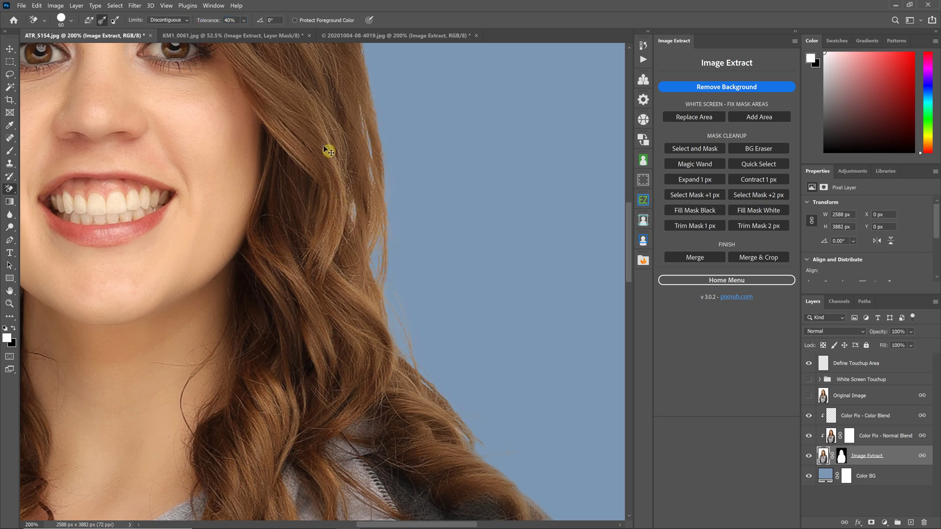
pyautogui.click(230, 20)
pyautogui.click(407, 168)
pyautogui.click(391, 221)
# Step: Preview the Image Extract layer mask, then delete the mask
pyautogui.keyDown('alt'); pyautogui.click(841, 459); pyautogui.keyUp('alt')
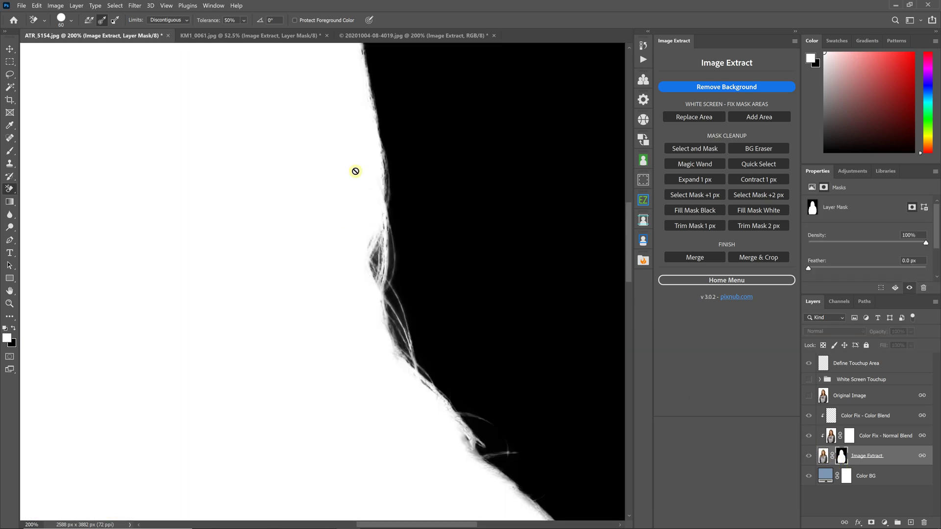
pyautogui.click(823, 458)
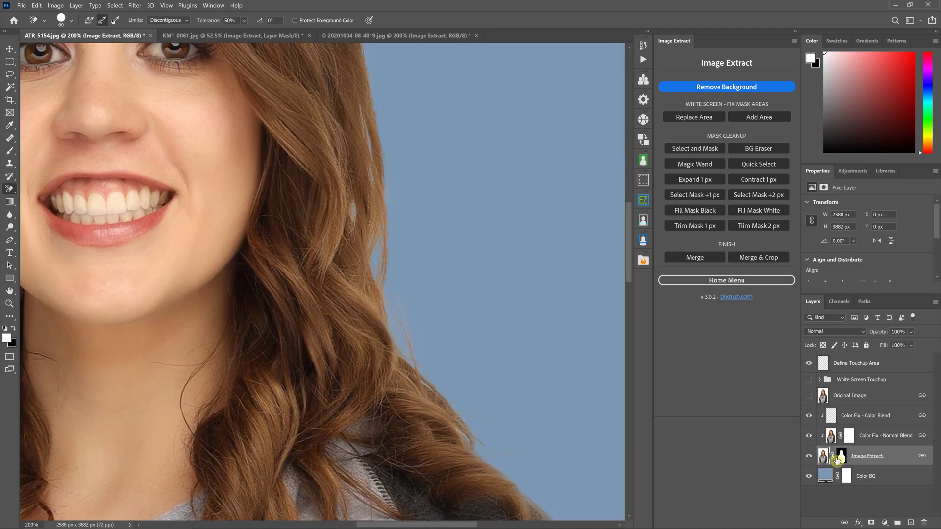
pyautogui.moveTo(842, 458); pyautogui.dragTo(924, 522)
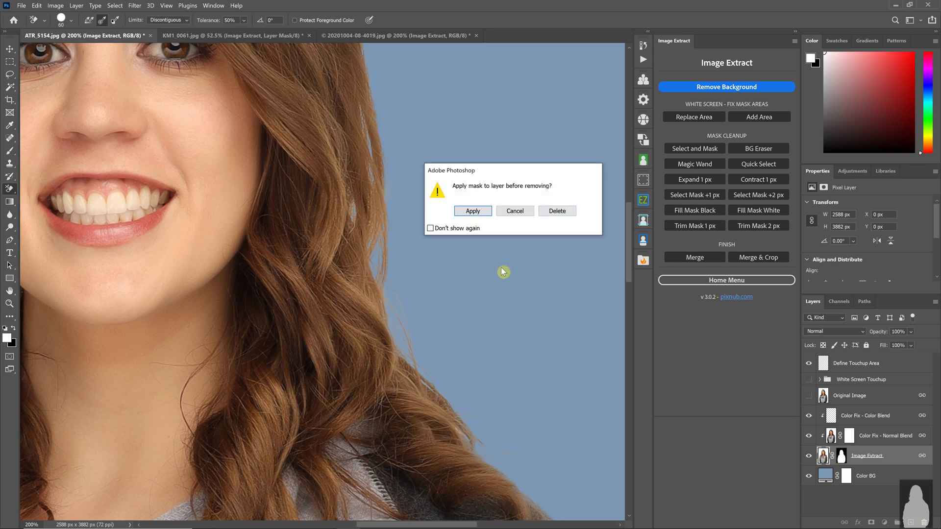
pyautogui.click(557, 210)
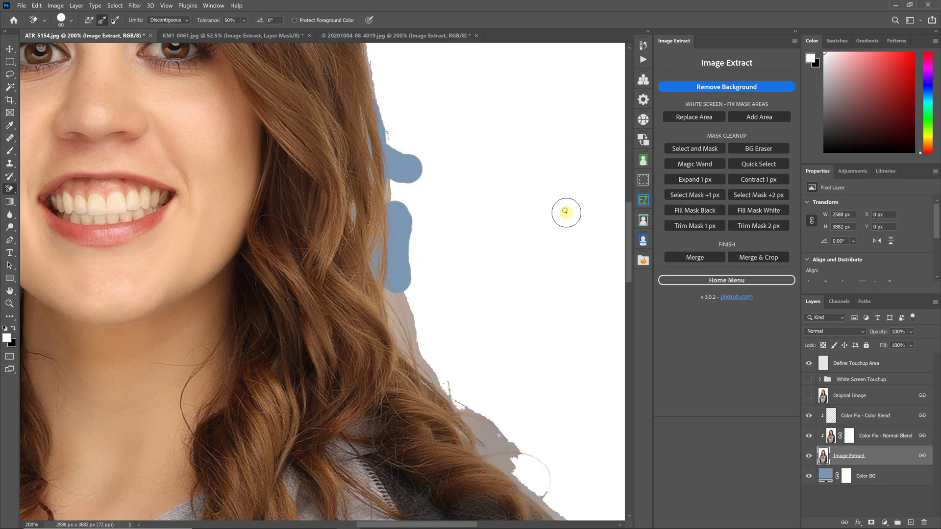
# Step: Hide the Color BG and Color Fix - Normal Blend layers, then bring up the History panel
pyautogui.click(809, 475)
pyautogui.click(809, 436)
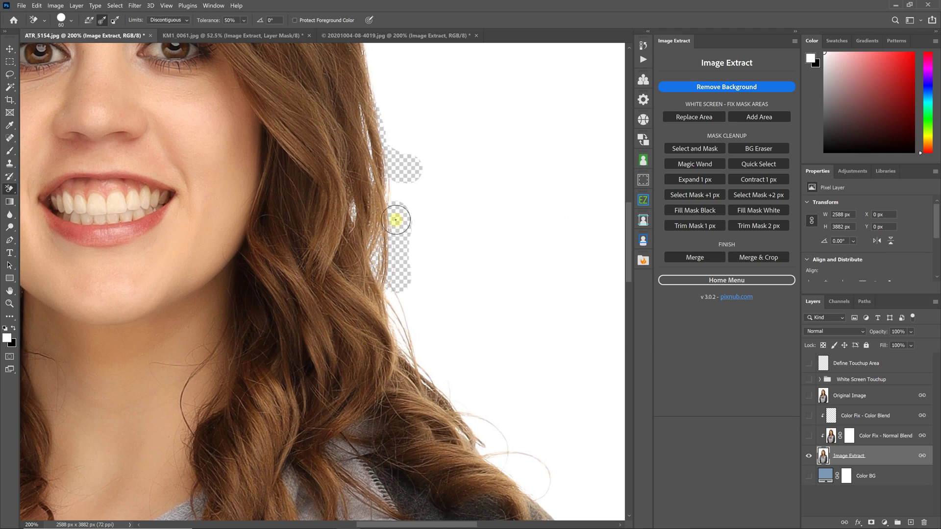
pyautogui.scroll(1, 396, 220)
pyautogui.scroll(1, 512, 258)
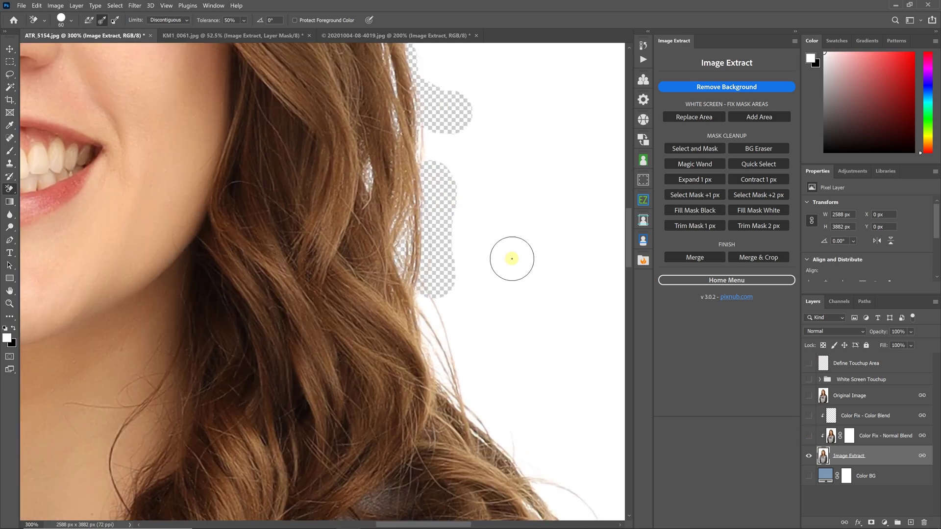
pyautogui.scroll(2, 512, 258)
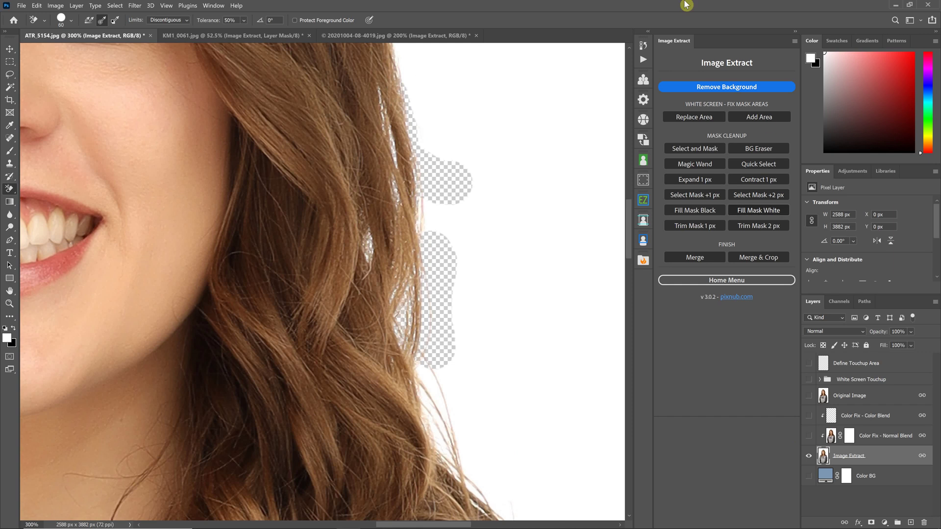
pyautogui.click(644, 45)
pyautogui.scroll(1, 595, 105)
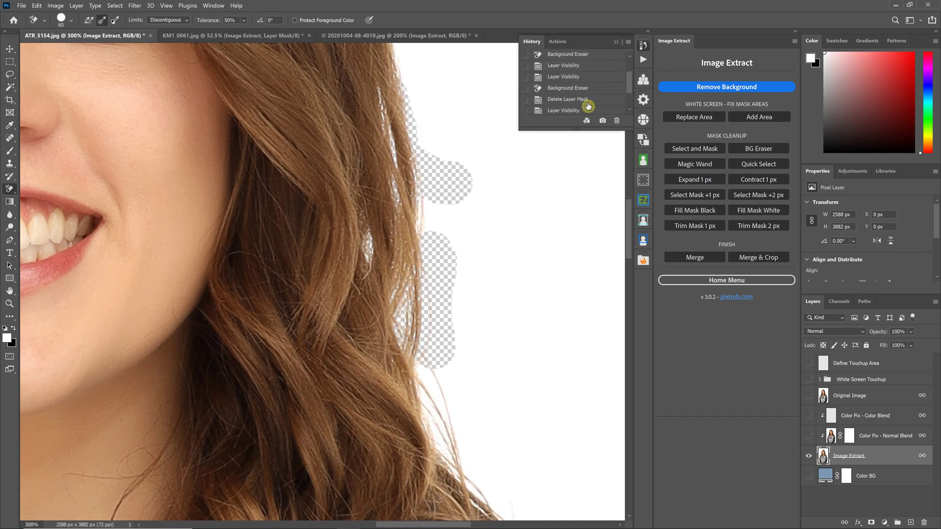
# Step: Revert to the earlier Background Eraser state, merge the extraction into one transparent layer, and zoom in
pyautogui.click(568, 87)
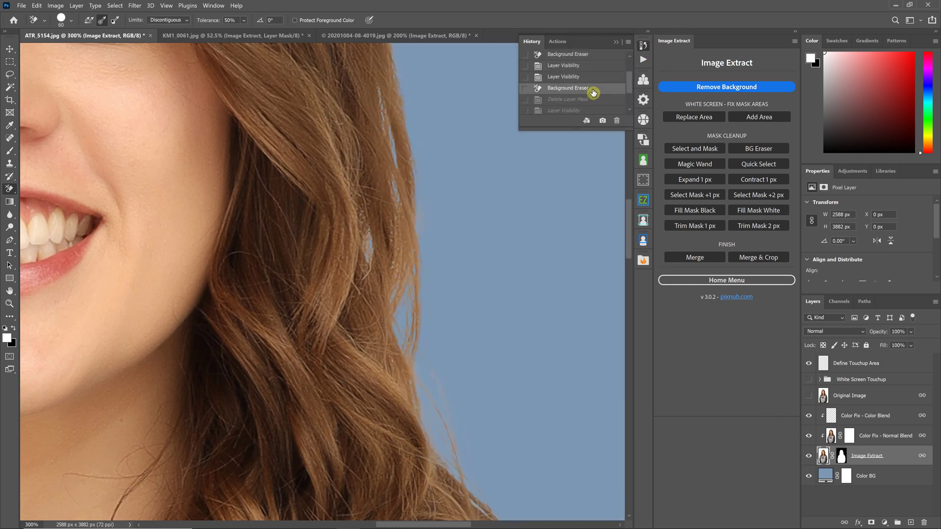
pyautogui.click(617, 44)
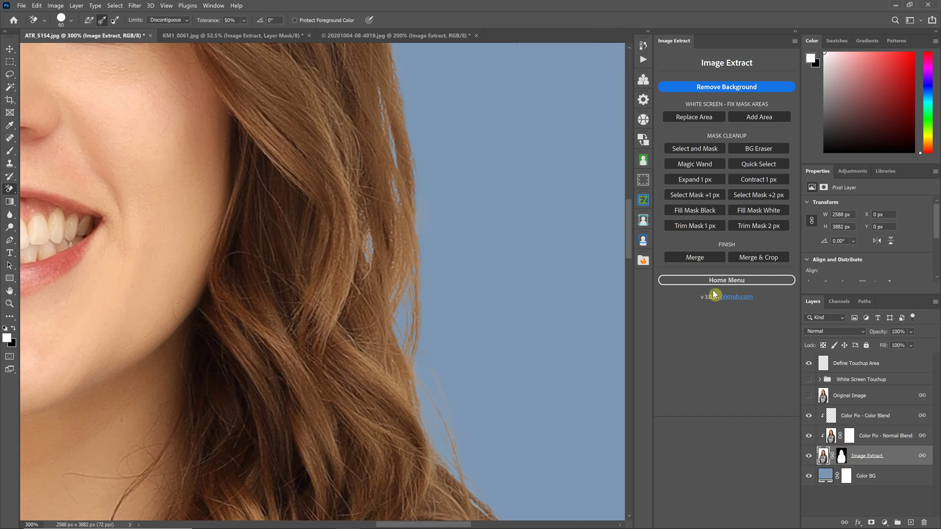
pyautogui.click(709, 257)
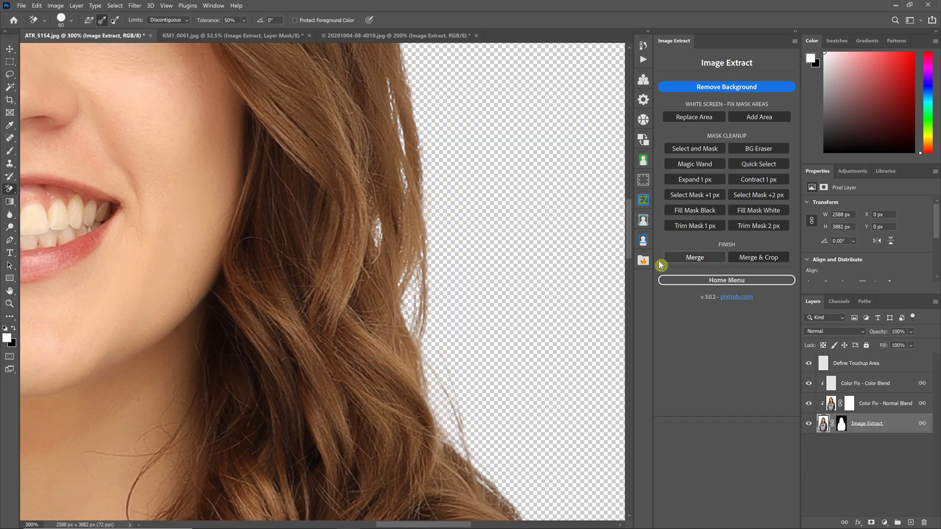
pyautogui.hotkey('ctrl', '+')
pyautogui.hotkey('ctrl', '+')
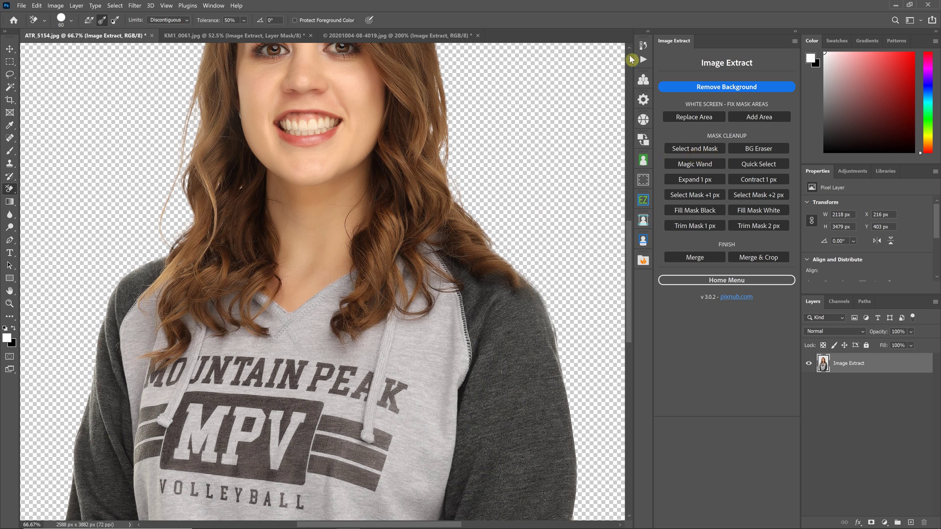
# Step: Zoom to 100% and step History back to the Background Eraser state, undoing the merge
pyautogui.hotkey('ctrl', '1')
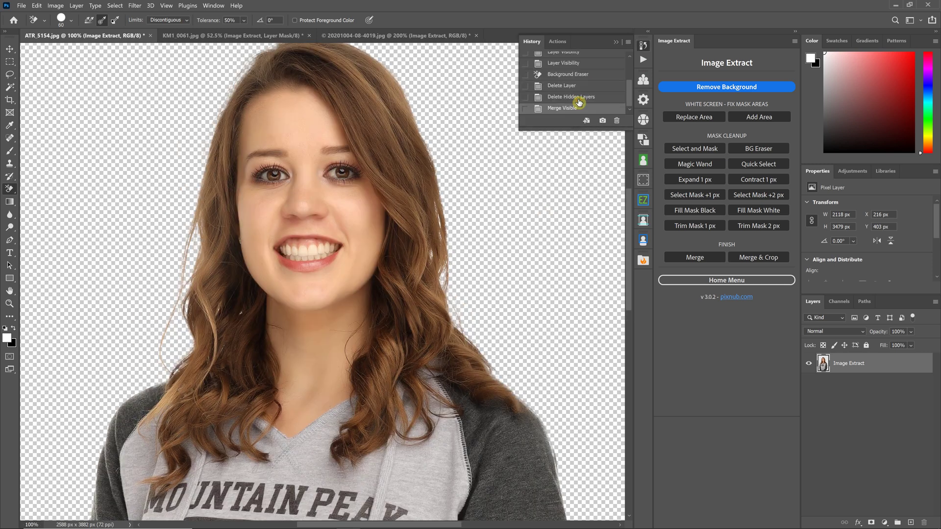
pyautogui.click(577, 97)
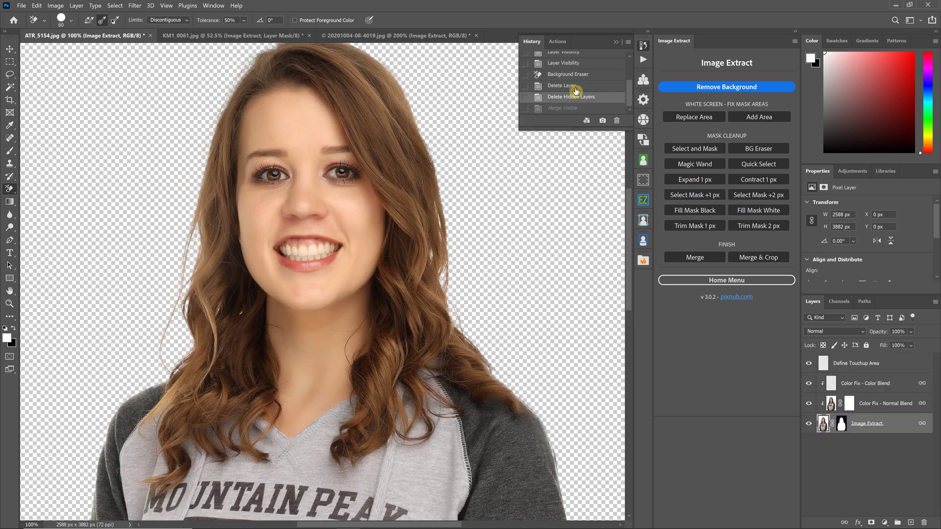
pyautogui.click(598, 74)
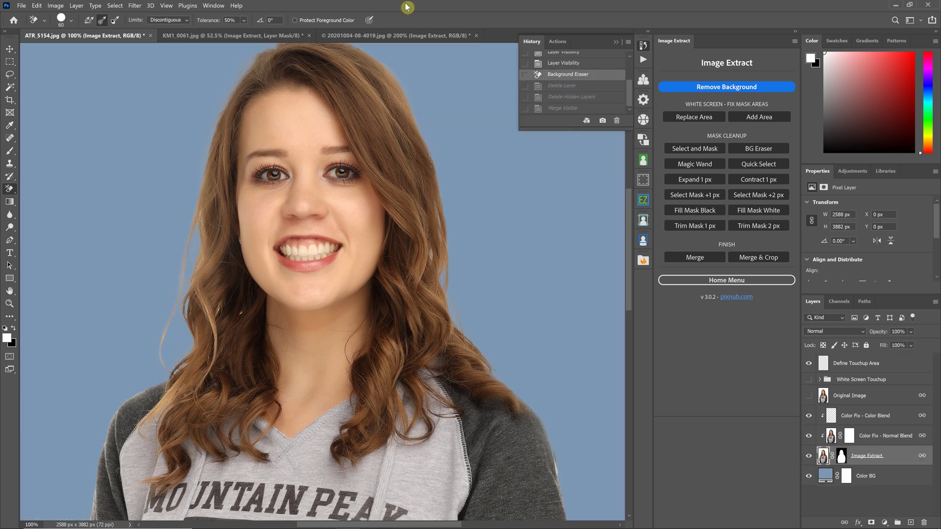
# Step: Switch to the football player photo and zoom in to 500% on the shoes
pyautogui.click(253, 38)
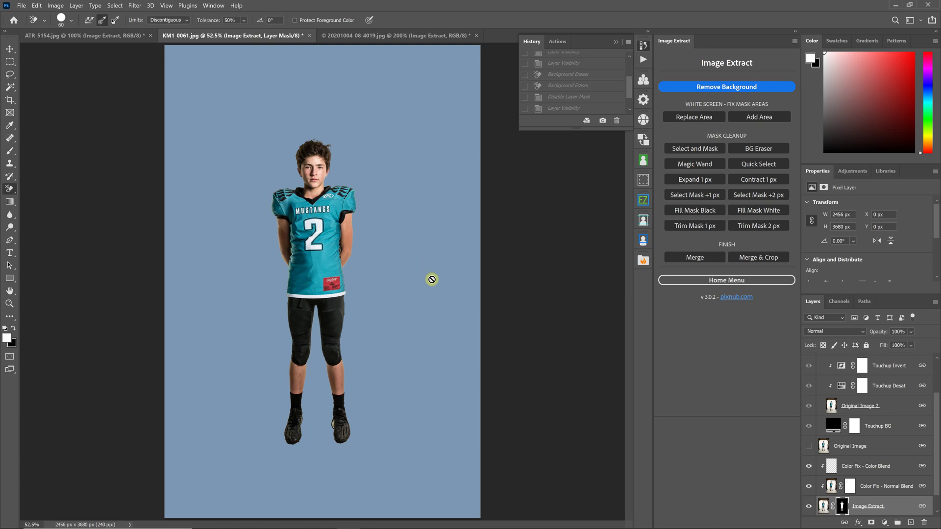
pyautogui.hotkey('ctrl', '+')
pyautogui.hotkey('ctrl', '+')
pyautogui.hotkey('ctrl', '+')
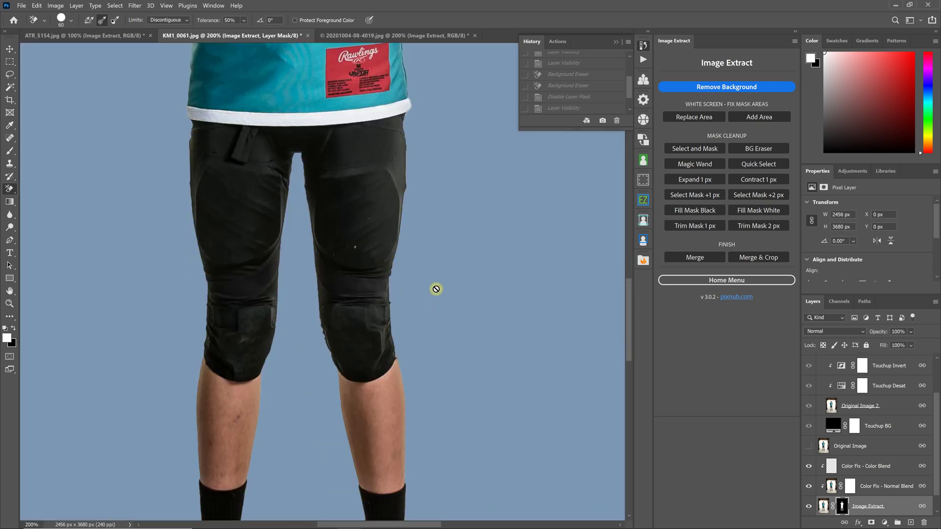
pyautogui.scroll(-5, 436, 289)
pyautogui.hotkey('ctrl', '+')
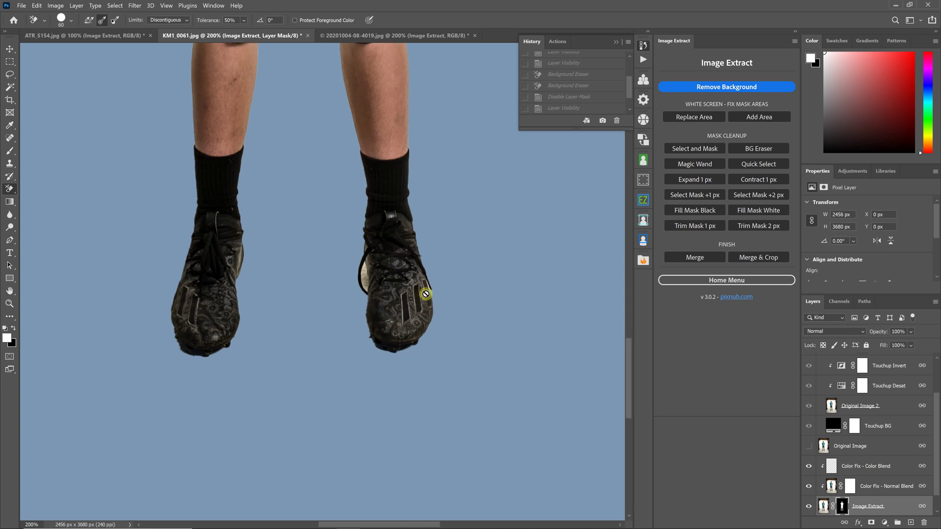
pyautogui.hotkey('ctrl', '+')
pyautogui.hotkey('ctrl', '+')
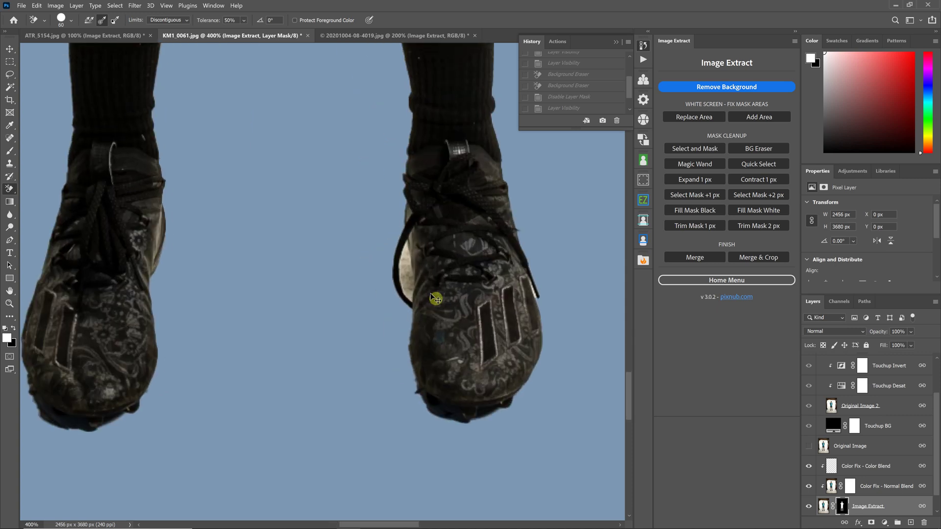
# Step: Show the Original Image layer to compare the legs, then hide it again
pyautogui.click(808, 450)
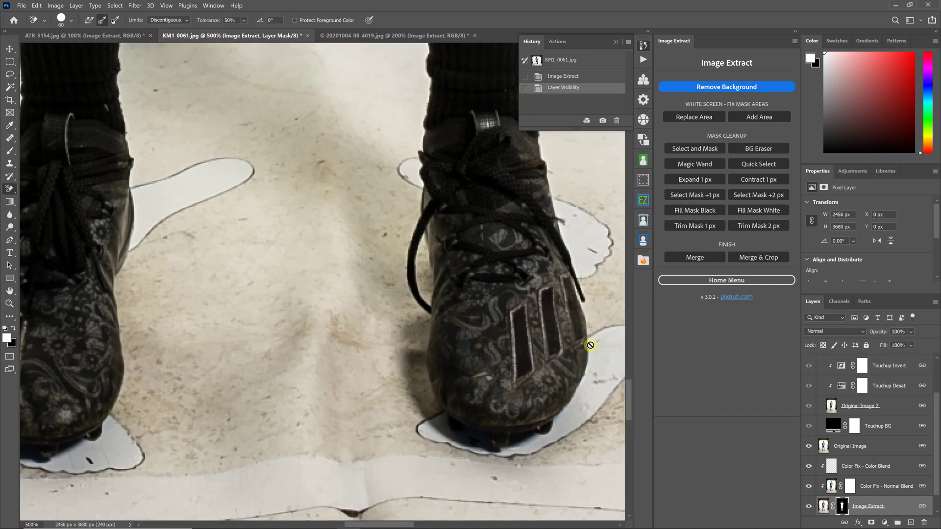
pyautogui.hotkey('ctrl', '1')
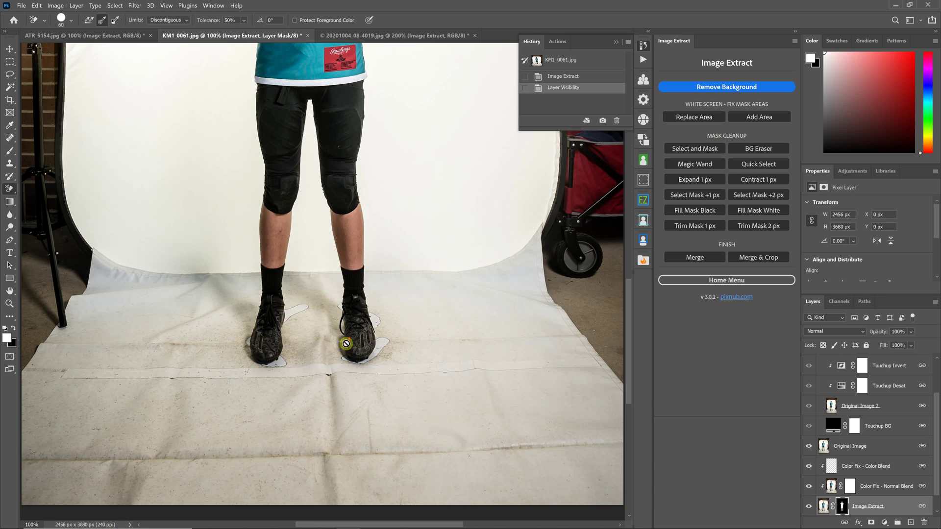
pyautogui.scroll(2, 346, 343)
pyautogui.scroll(2, 365, 349)
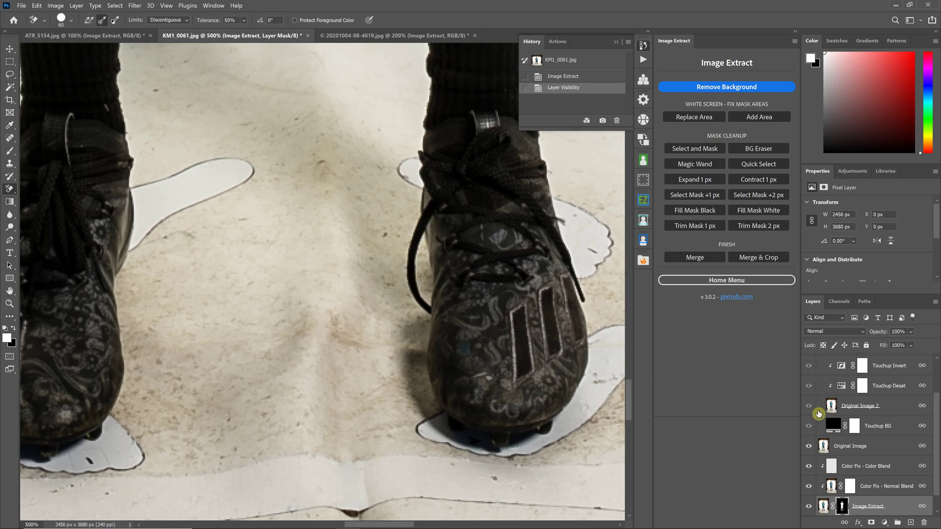
pyautogui.click(809, 448)
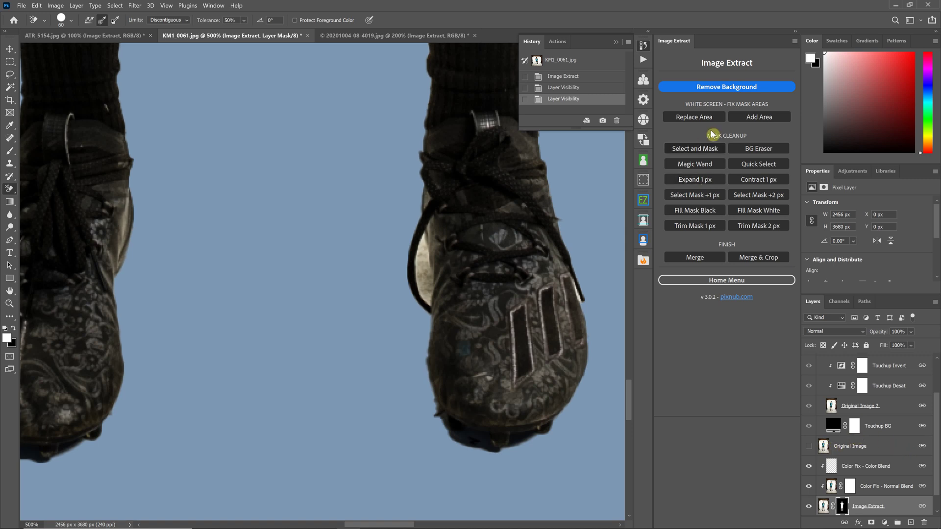
# Step: Use BG Eraser on the right cleat's inner white edge, undoing two strokes before the final one
pyautogui.click(745, 153)
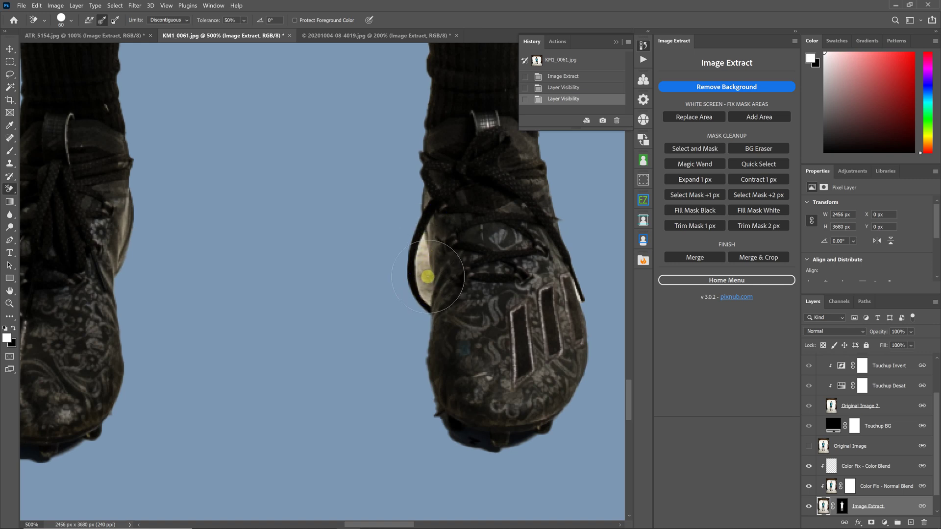
pyautogui.moveTo(428, 277)
pyautogui.mouseDown()
pyautogui.moveTo(434, 265)
pyautogui.moveTo(470, 284)
pyautogui.mouseUp()
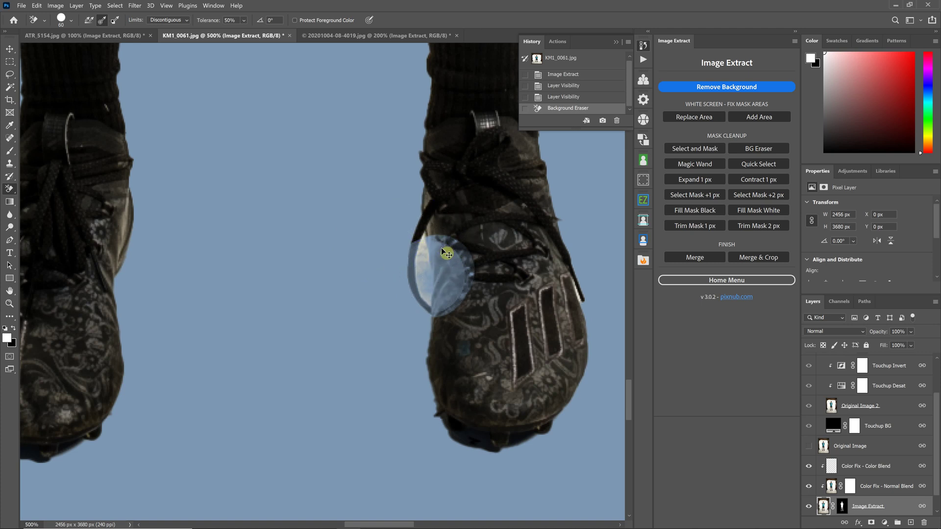
pyautogui.hotkey('ctrl', 'z')
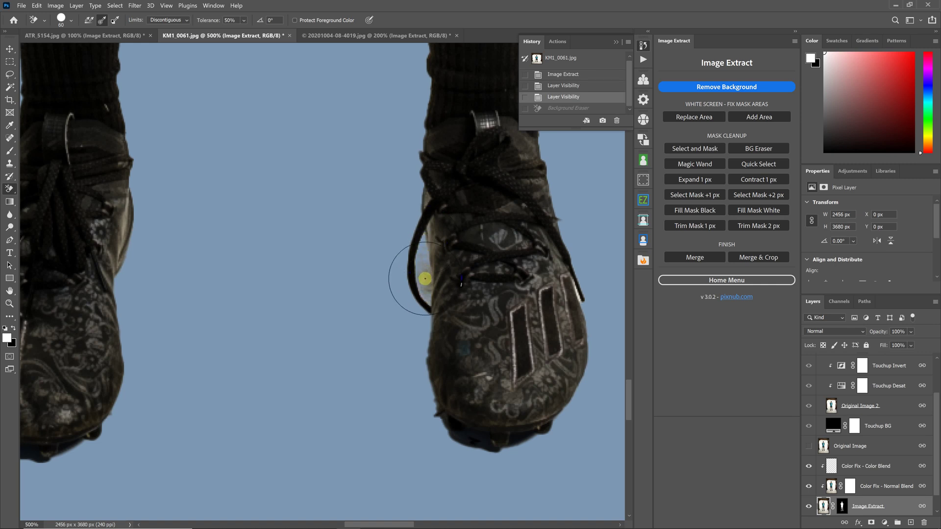
pyautogui.moveTo(425, 279); pyautogui.dragTo(455, 301)
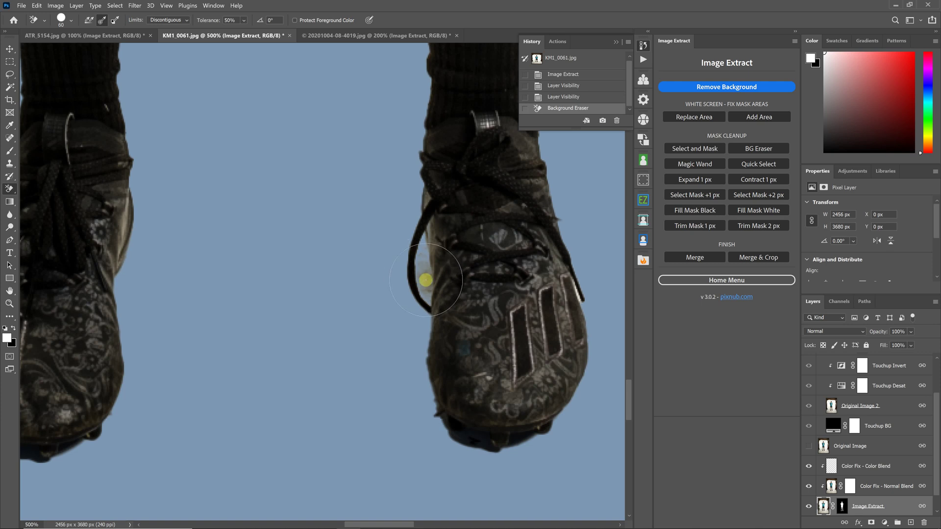
pyautogui.hotkey('ctrl', 'z')
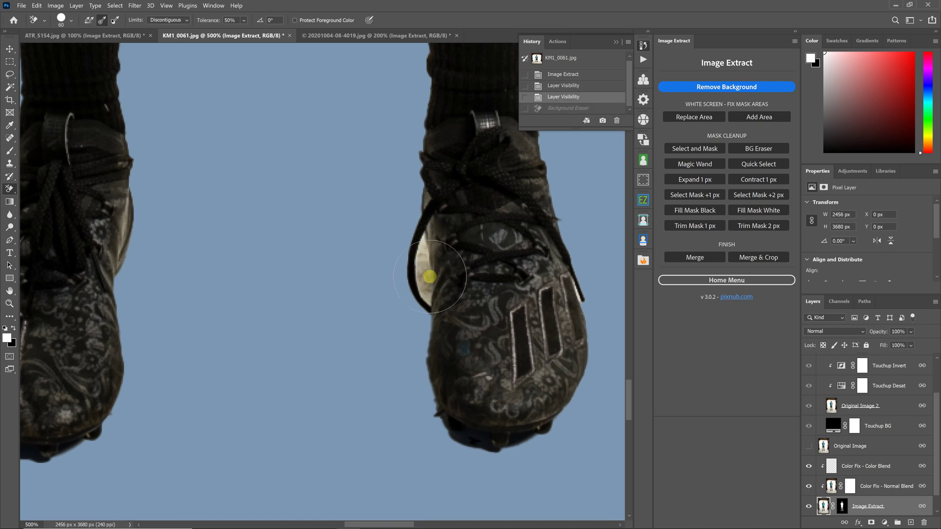
pyautogui.moveTo(427, 278); pyautogui.dragTo(426, 259)
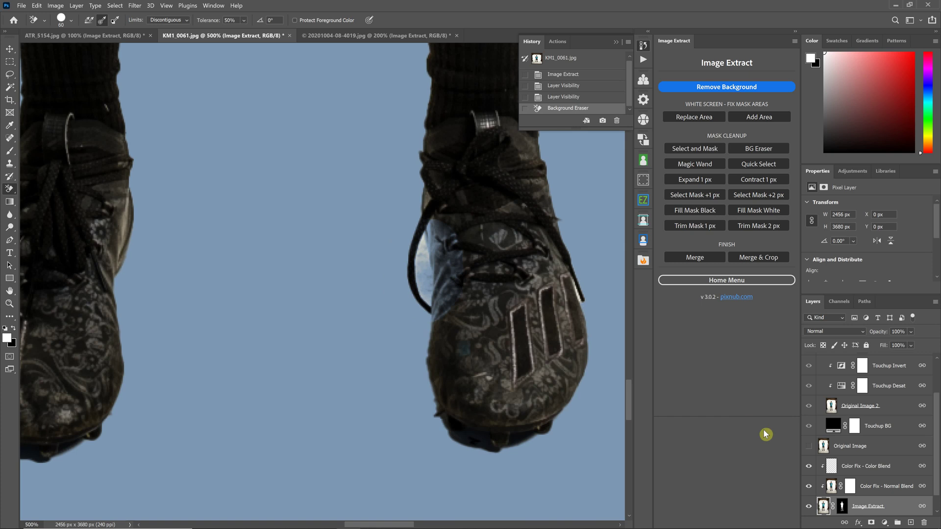
# Step: Hide Color BG, delete the Image Extract layer mask unapplied, and hide both Color Fix layers
pyautogui.scroll(-1, 833, 446)
pyautogui.click(809, 507)
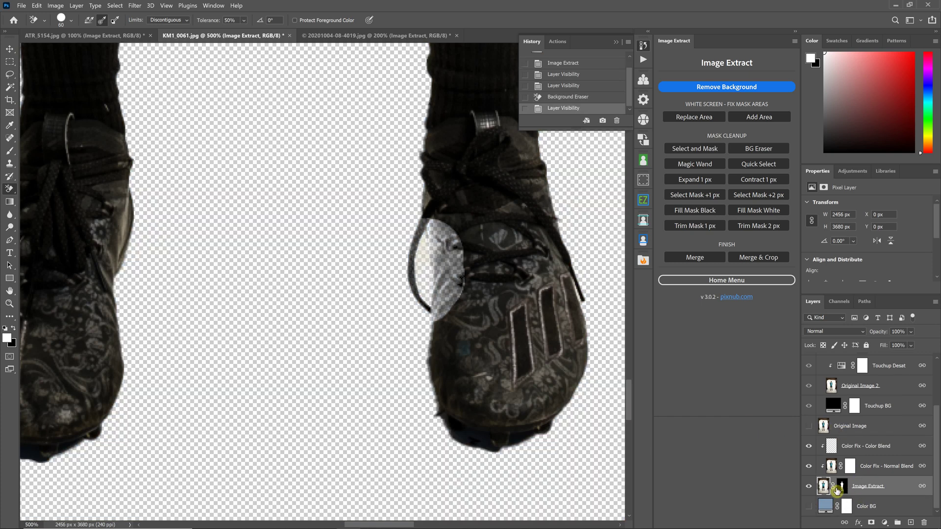
pyautogui.moveTo(841, 487); pyautogui.dragTo(924, 523)
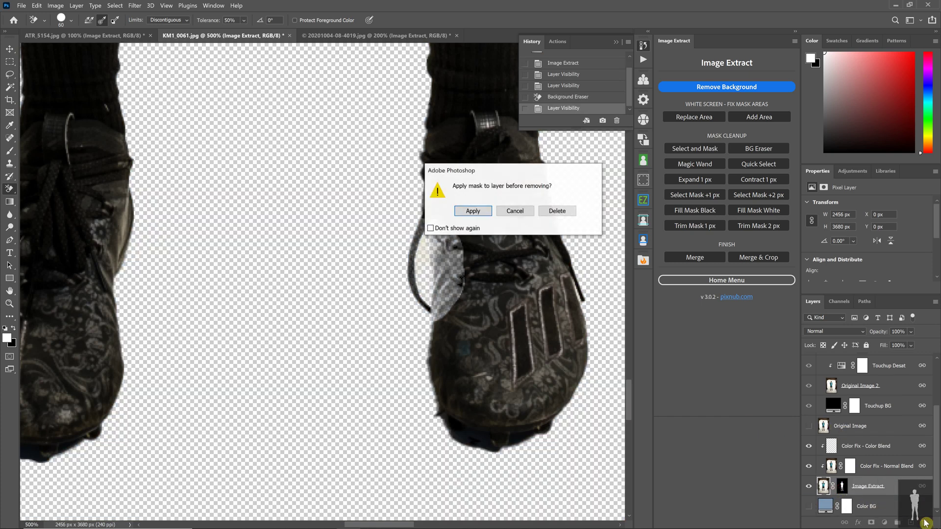
pyautogui.click(559, 211)
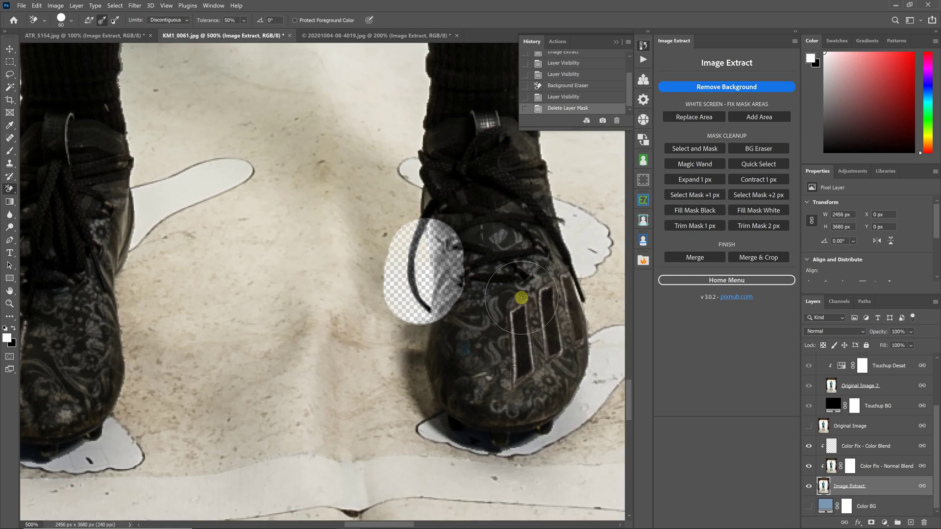
pyautogui.click(809, 467)
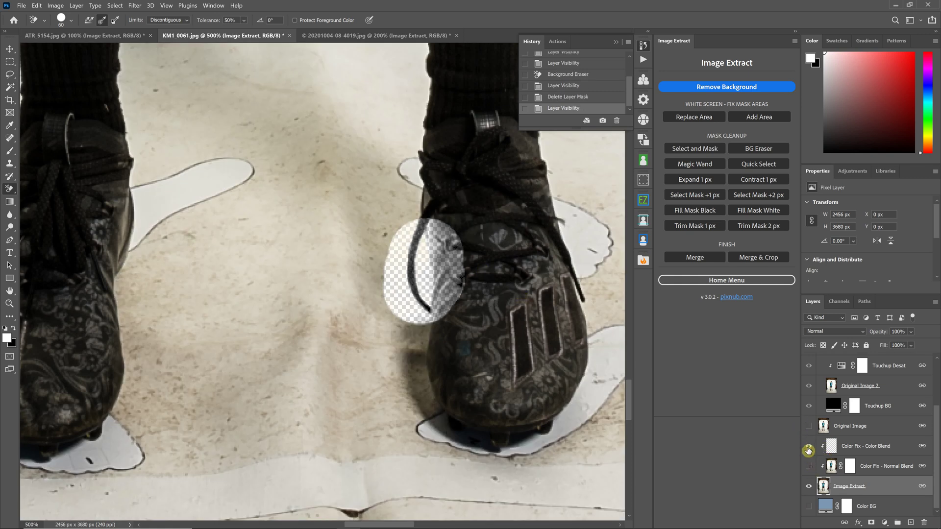
pyautogui.click(809, 446)
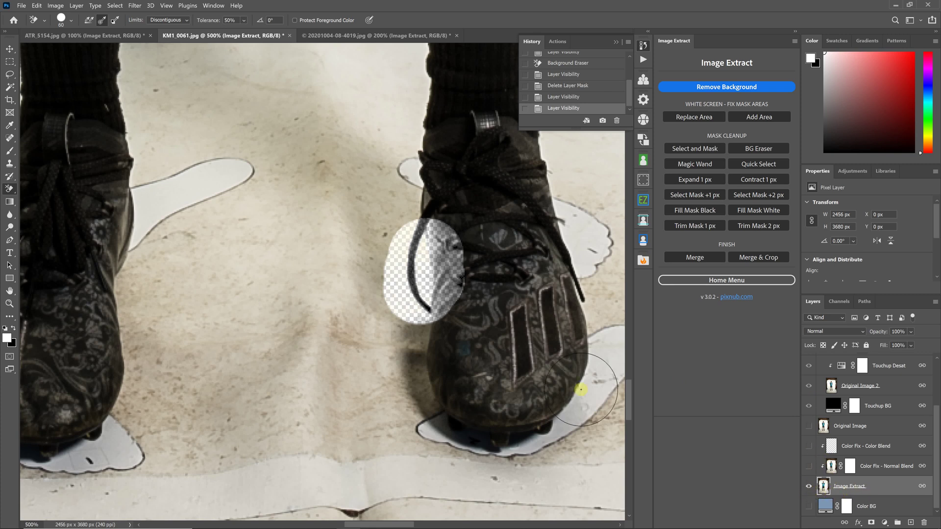
# Step: Test the eraser near the laces, then revert to the earlier Background Eraser history state
pyautogui.moveTo(450, 240)
pyautogui.mouseDown()
pyautogui.moveTo(424, 304)
pyautogui.moveTo(416, 243)
pyautogui.moveTo(437, 235)
pyautogui.moveTo(446, 263)
pyautogui.mouseUp()
pyautogui.click(570, 64)
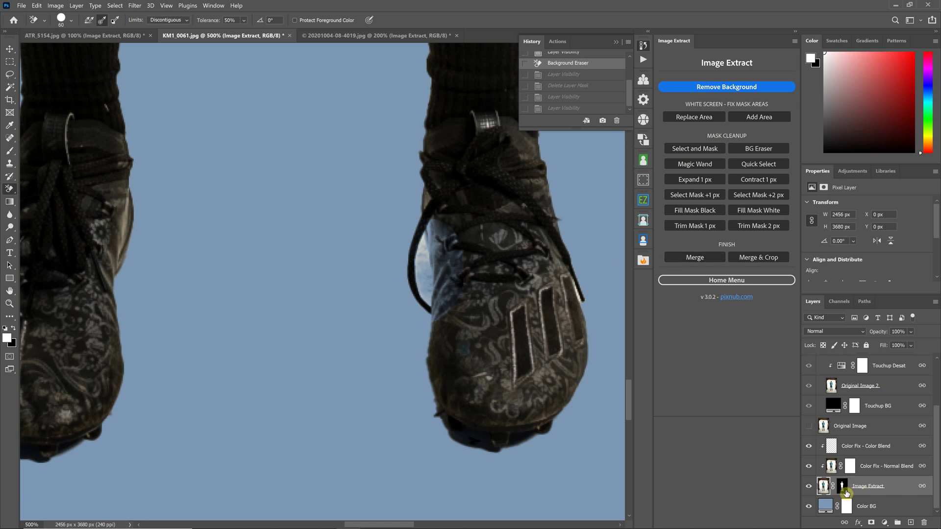
pyautogui.keyDown('alt'); pyautogui.click(844, 487); pyautogui.keyUp('alt')
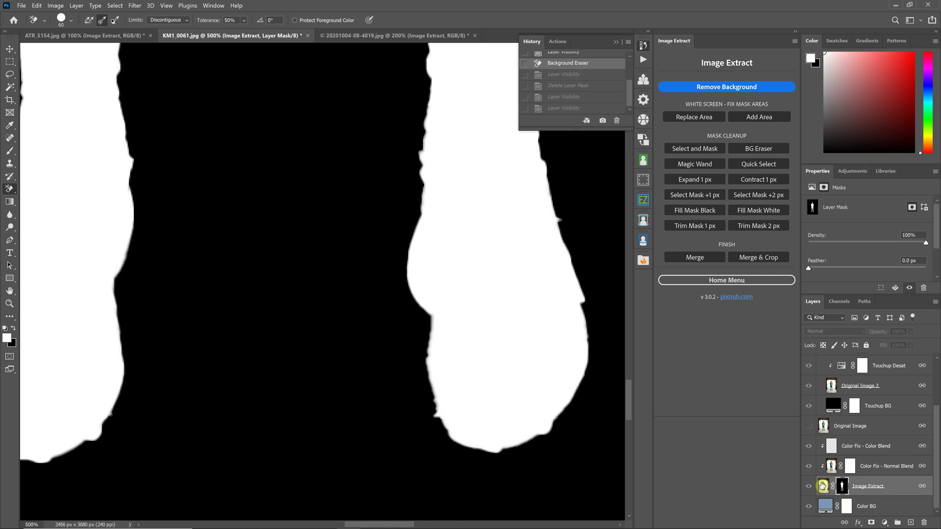
pyautogui.click(822, 488)
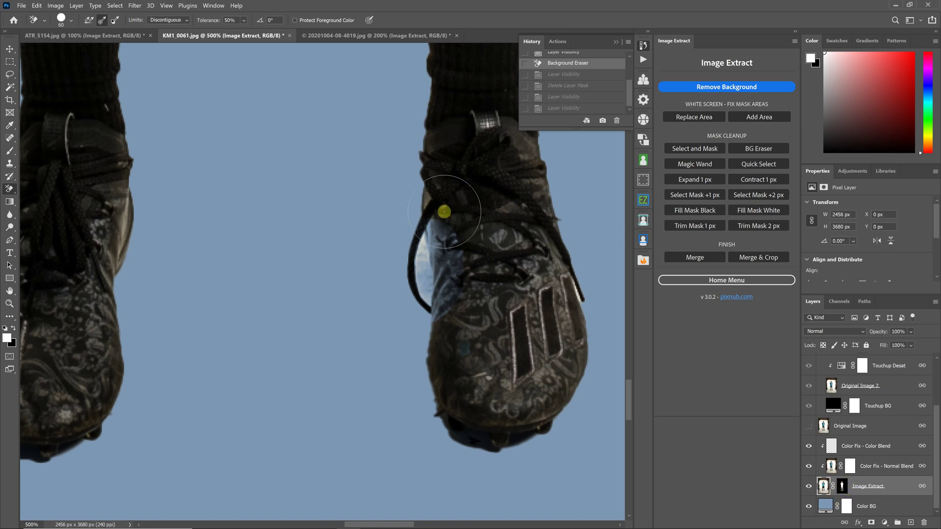
pyautogui.click(566, 56)
# Step: In the softball player document, erase the fringe at the glove and shirt edge
pyautogui.click(328, 37)
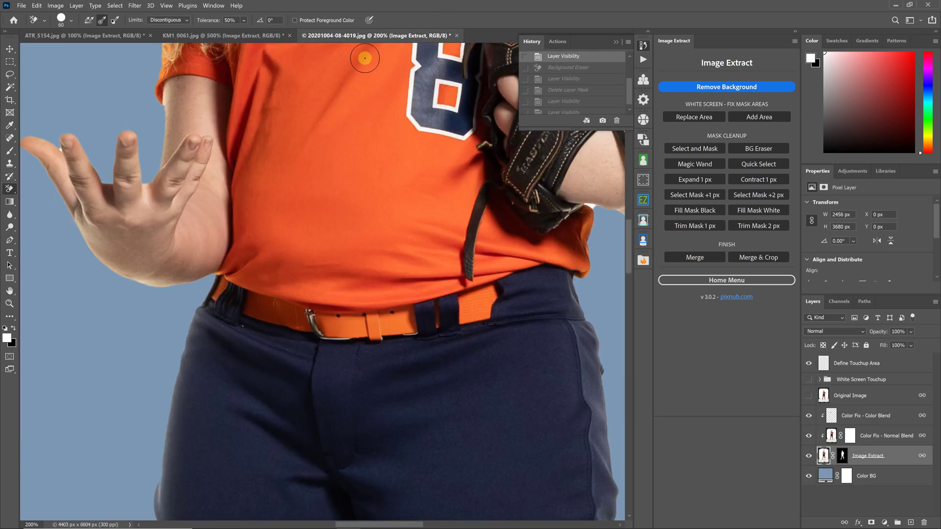
pyautogui.scroll(3, 400, 80)
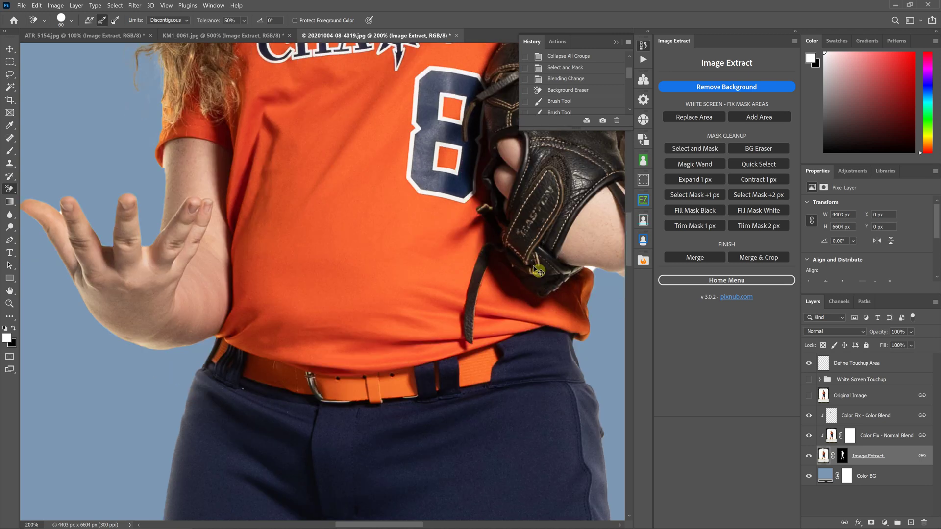
pyautogui.hotkey('ctrl', '-')
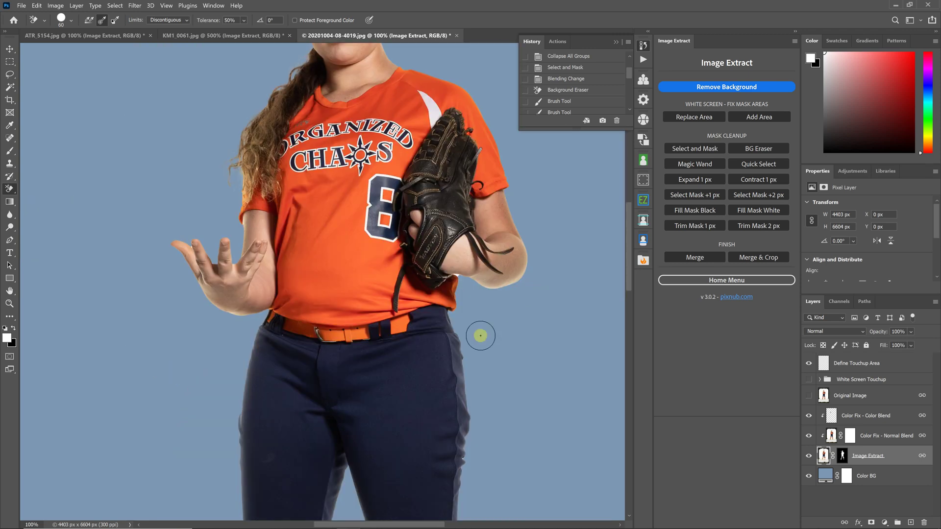
pyautogui.scroll(5, 487, 412)
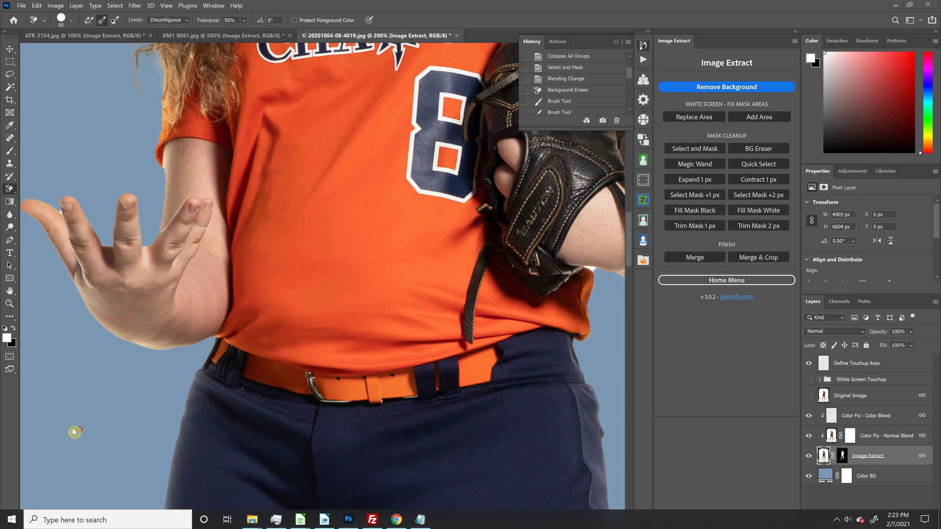
pyautogui.scroll(1, 434, 335)
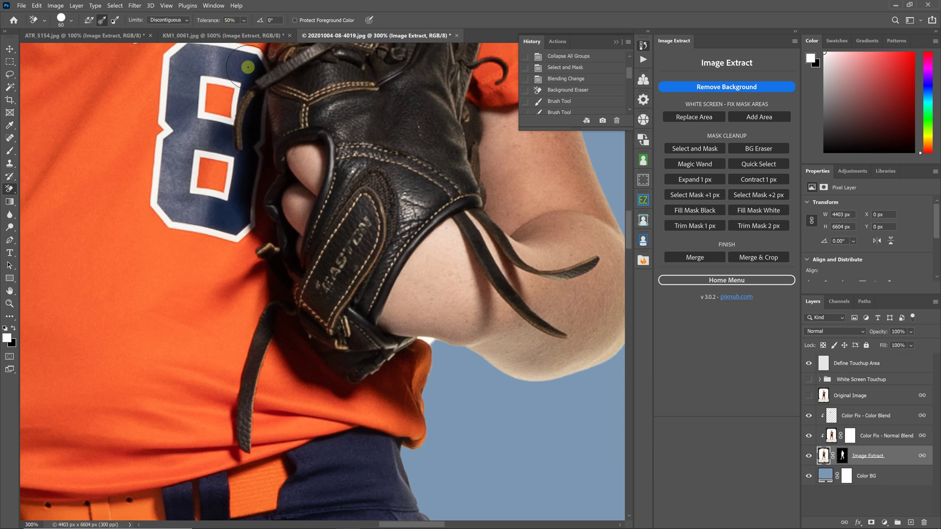
pyautogui.click(424, 343)
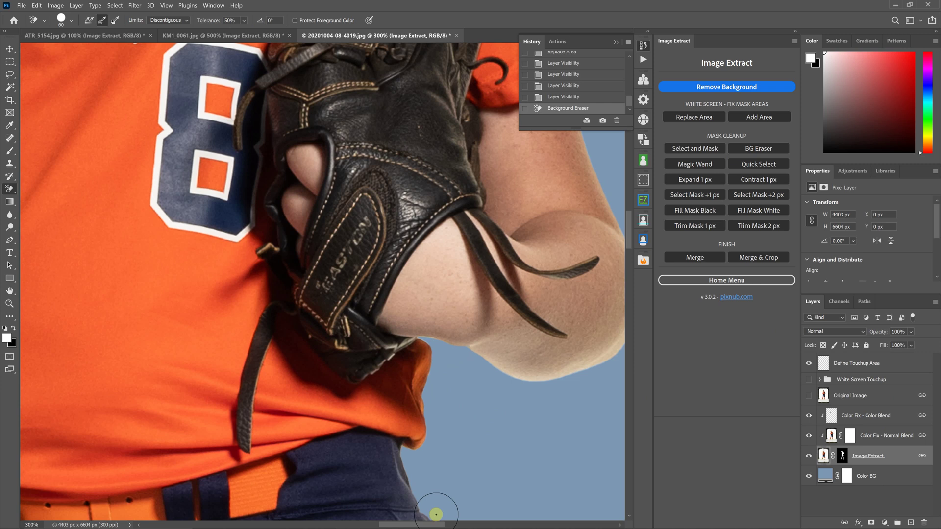
pyautogui.moveTo(421, 526); pyautogui.dragTo(418, 526)
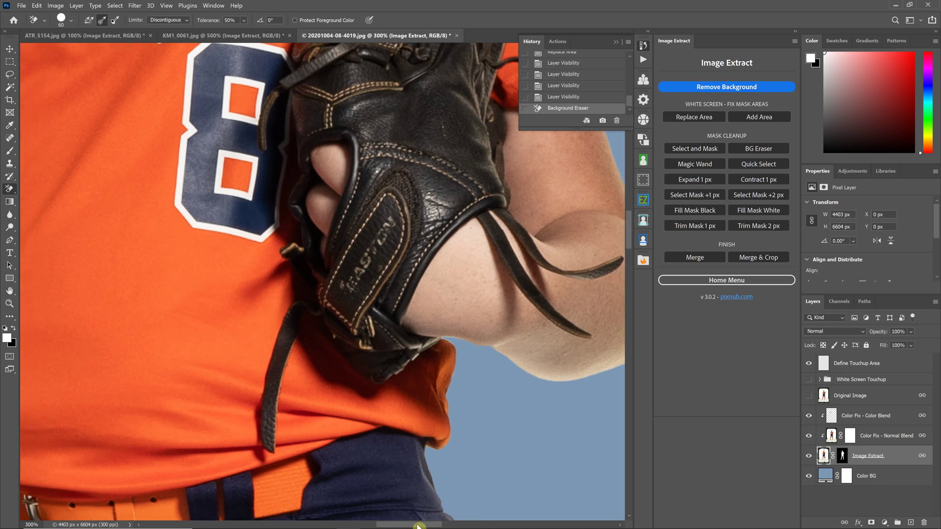
pyautogui.click(358, 526)
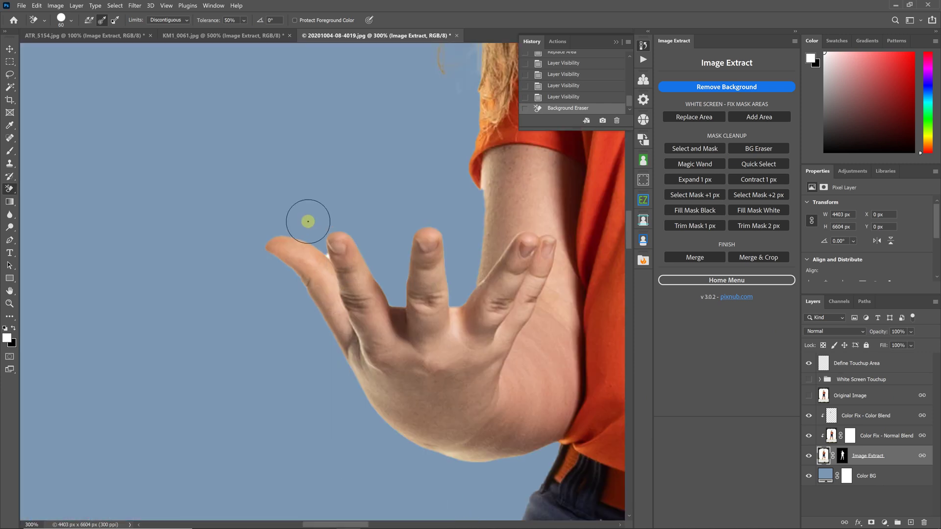
# Step: Try erasing between the index and middle fingers, undo, and set eraser Tolerance to 40%
pyautogui.moveTo(310, 226)
pyautogui.mouseDown()
pyautogui.moveTo(337, 274)
pyautogui.moveTo(336, 250)
pyautogui.mouseUp()
pyautogui.hotkey('ctrl', 'z')
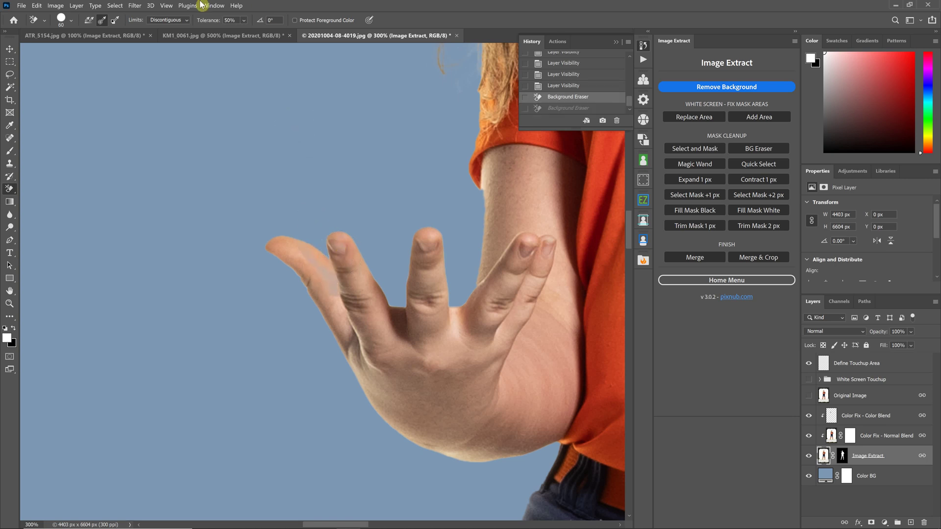
pyautogui.click(229, 20)
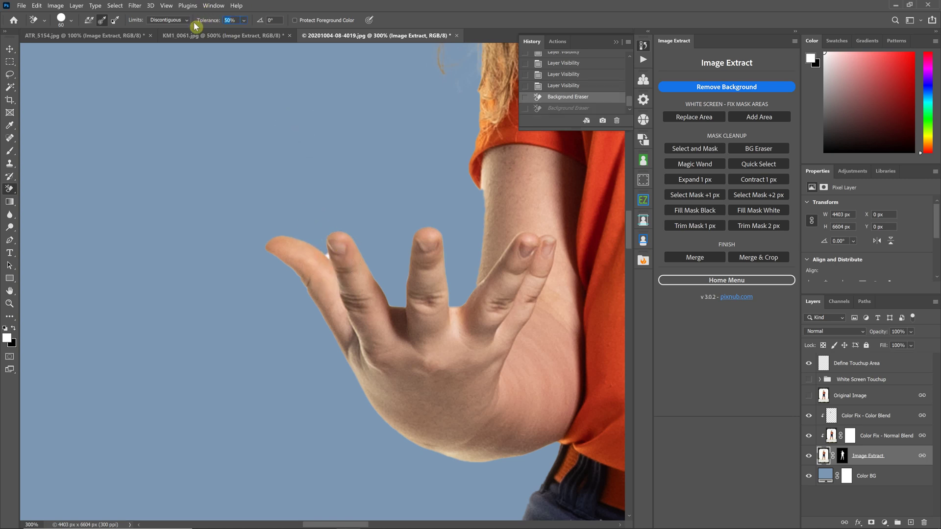
pyautogui.write('40')
pyautogui.press('Return')
# Step: Lower Tolerance to 30% and erase the white fringe at the index fingertip
pyautogui.moveTo(316, 226)
pyautogui.mouseDown()
pyautogui.moveTo(321, 246)
pyautogui.moveTo(312, 223)
pyautogui.mouseUp()
pyautogui.hotkey('ctrl', 'z')
pyautogui.click(229, 20)
pyautogui.press('Return')
pyautogui.moveTo(326, 242); pyautogui.dragTo(342, 218)
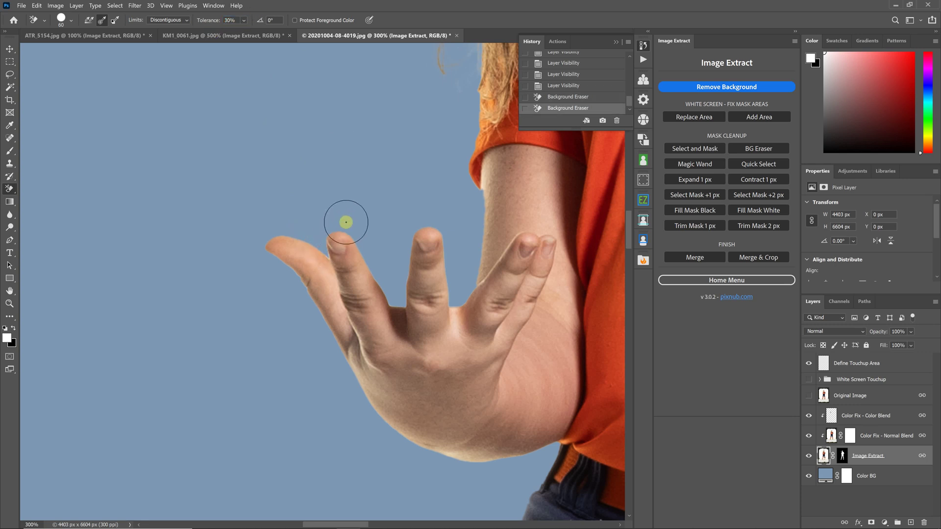
pyautogui.scroll(-3, 368, 237)
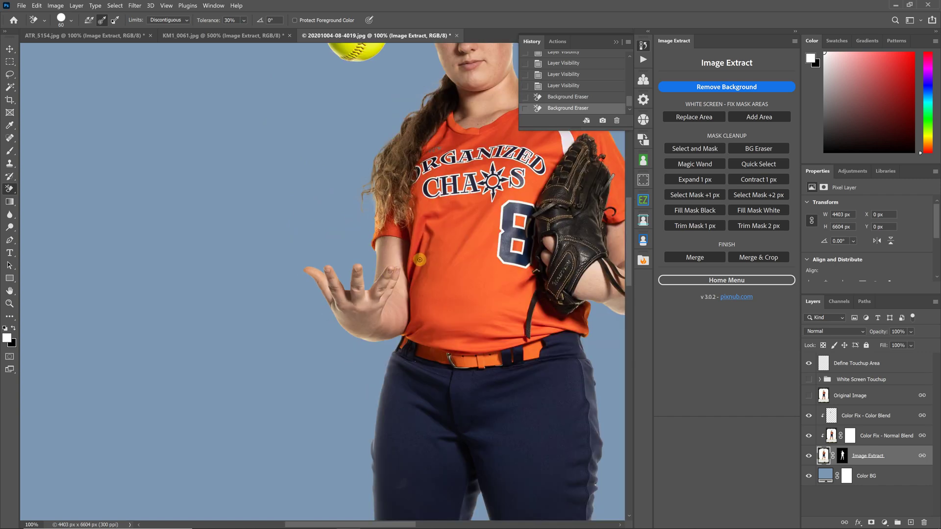
# Step: Merge via the Image Extract panel, check the shirt and belt edges up close, then fit to screen
pyautogui.hotkey('ctrl', '0')
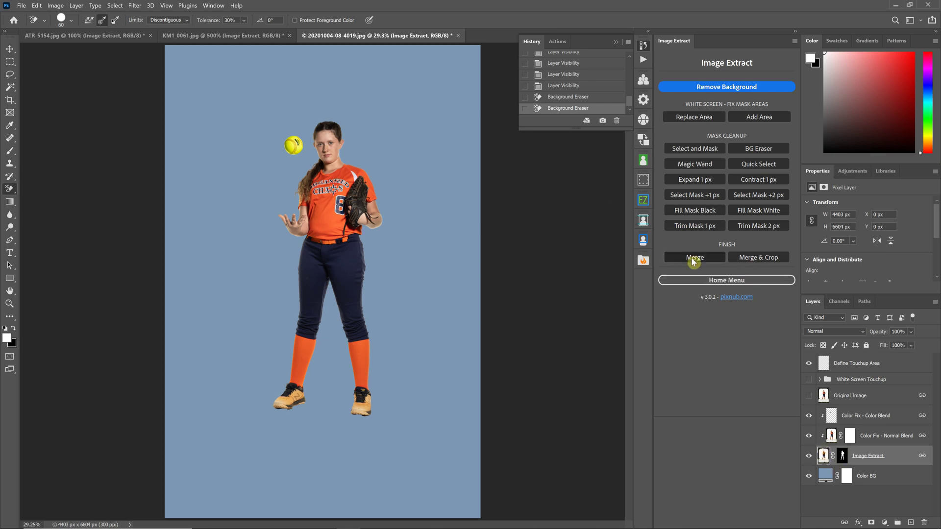
pyautogui.click(717, 258)
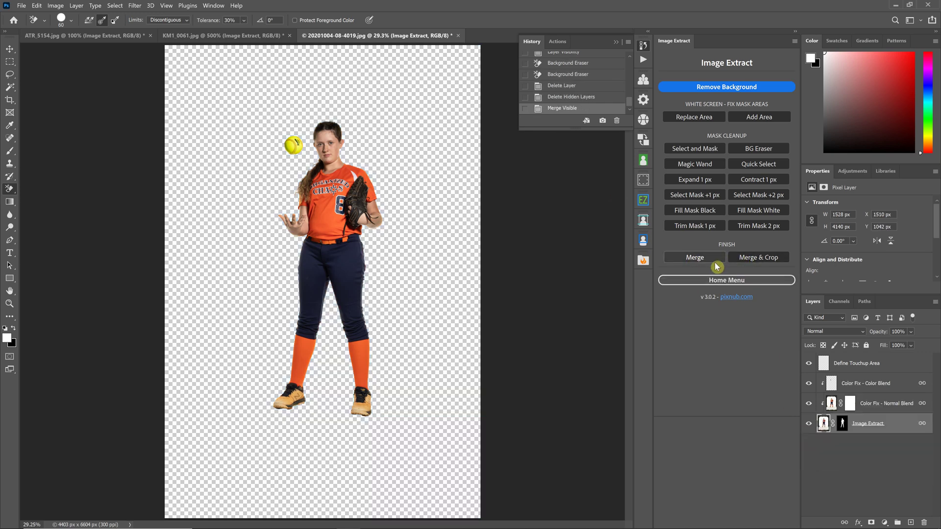
pyautogui.hotkey('ctrl', '+')
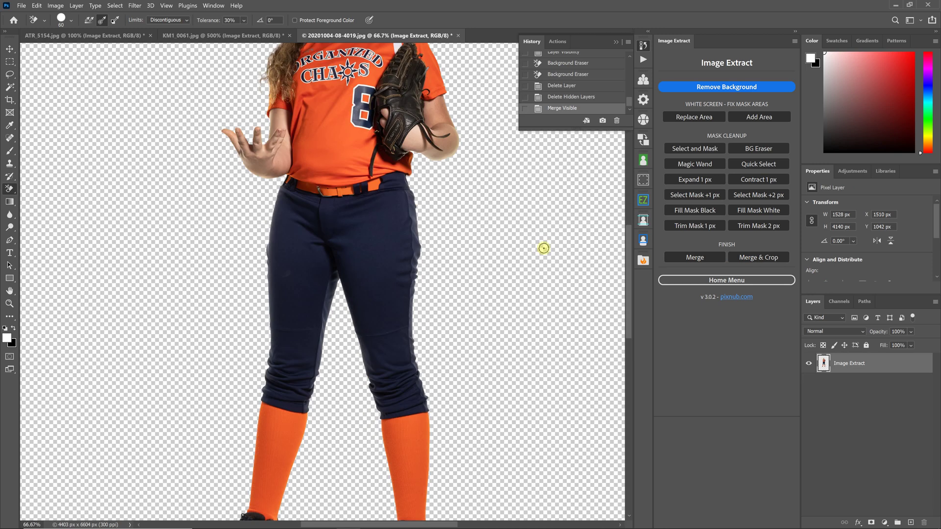
pyautogui.hotkey('ctrl', '+')
pyautogui.hotkey('ctrl', '+')
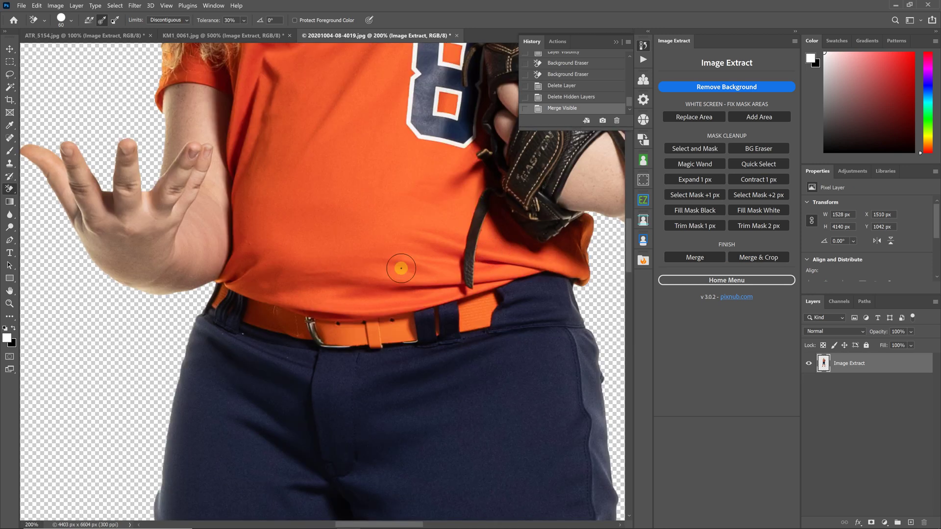
pyautogui.scroll(1, 588, 226)
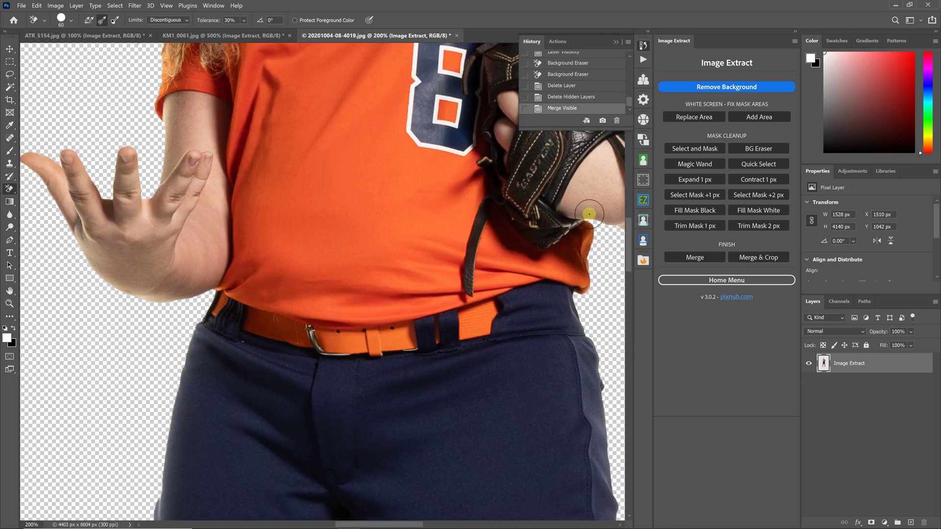
pyautogui.hotkey('ctrl', '0')
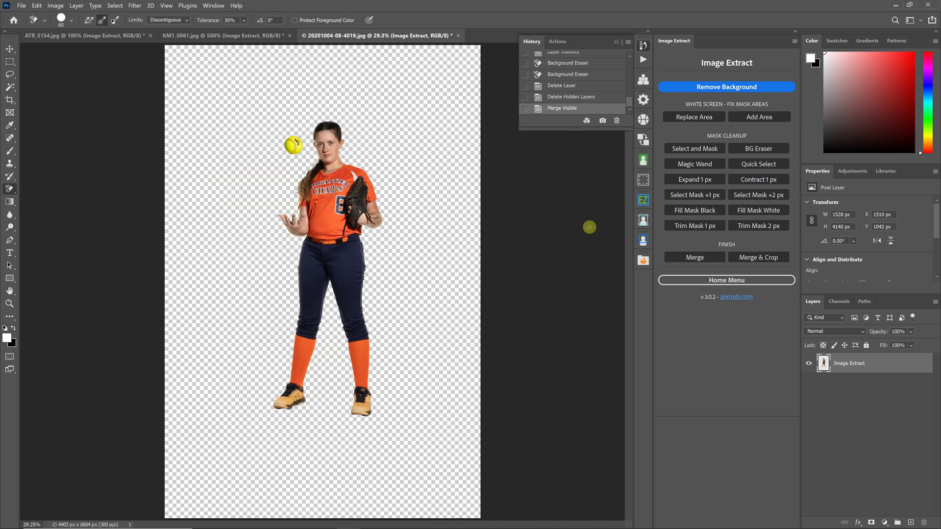